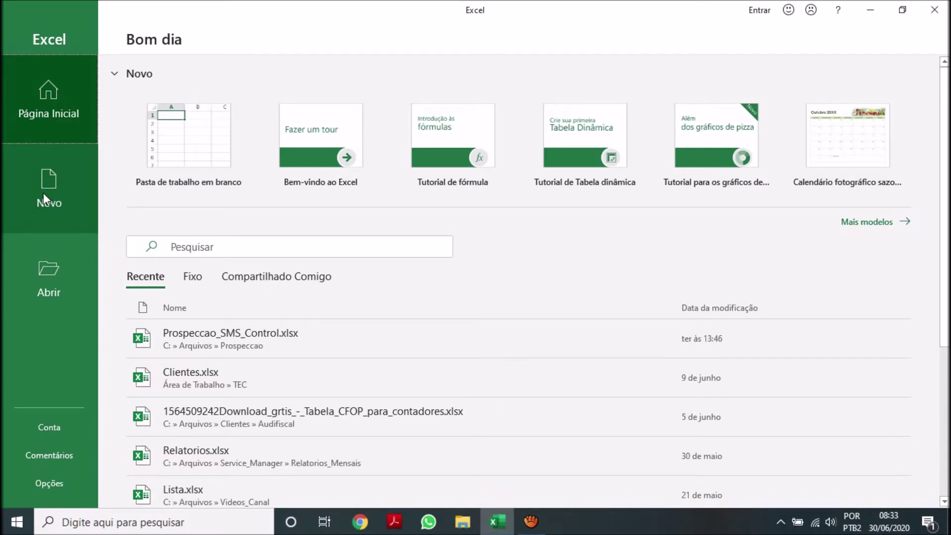
Browse the Windows Start menu app list
left_click(18, 523)
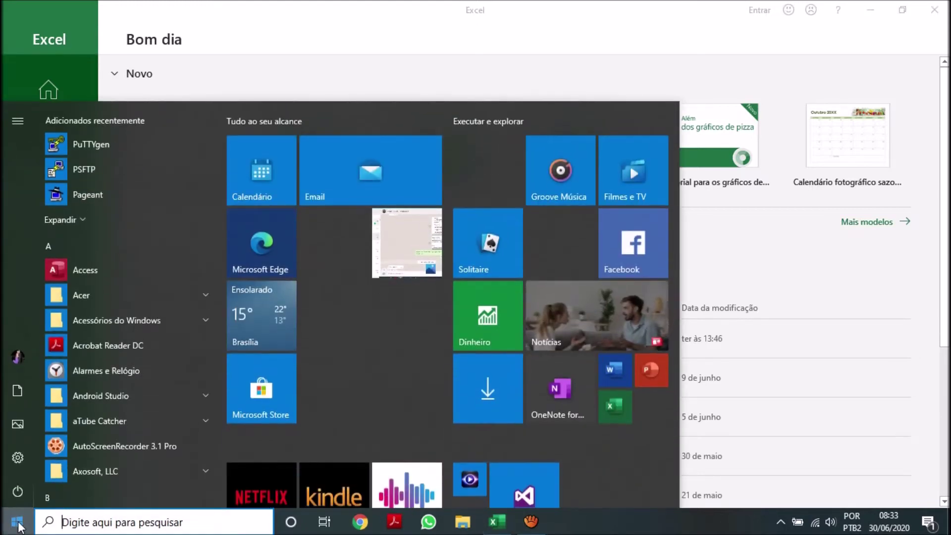
scroll(99, 392, "down", 1)
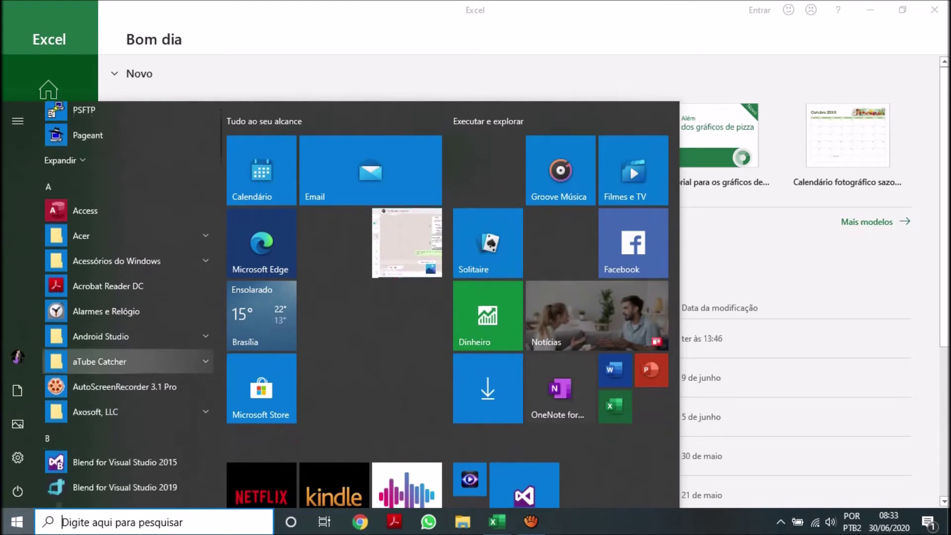
scroll(114, 347, "down", 1)
scroll(114, 347, "down", 1)
scroll(114, 346, "down", 3)
scroll(114, 347, "down", 3)
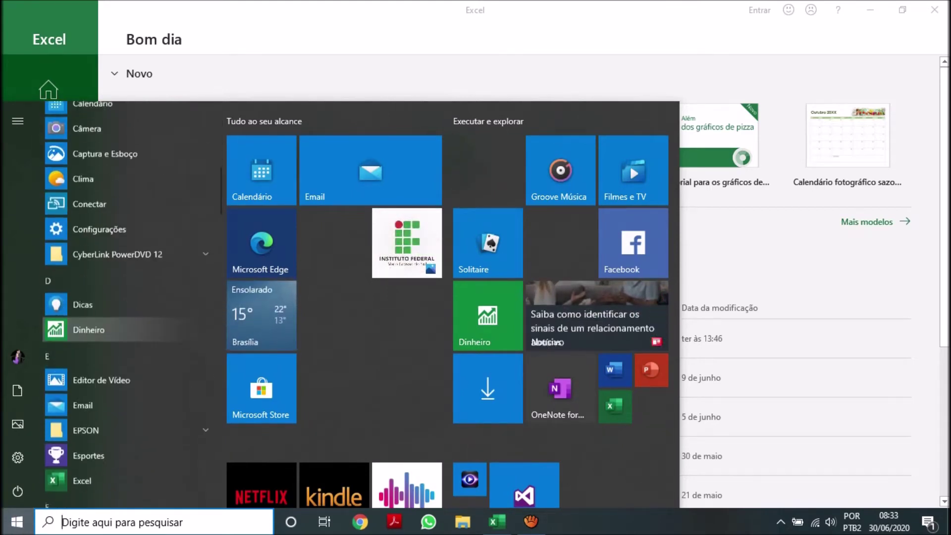
scroll(124, 329, "down", 3)
scroll(124, 391, "down", 3)
scroll(124, 392, "up", 3)
scroll(124, 416, "up", 1)
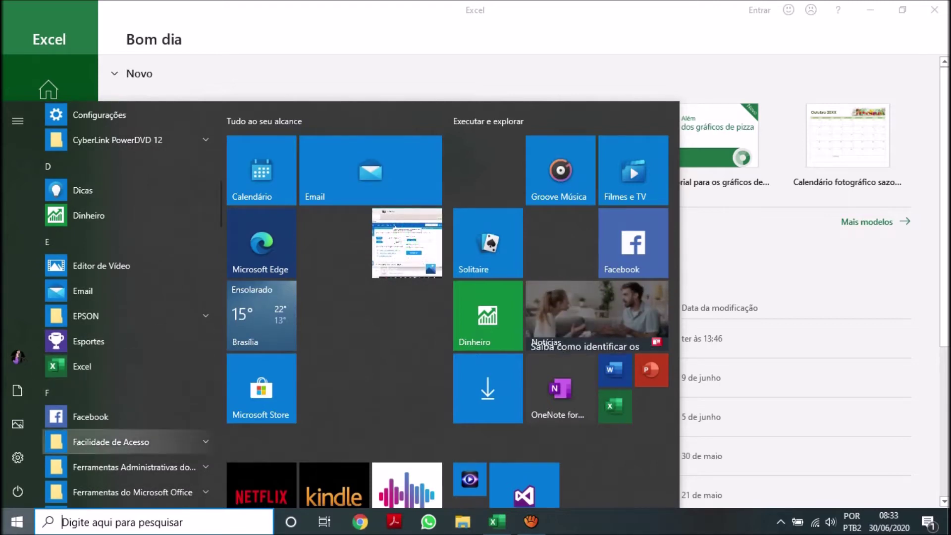
Search for 'excel', launch it, and create a Pasta de trabalho em branco
left_click(148, 522)
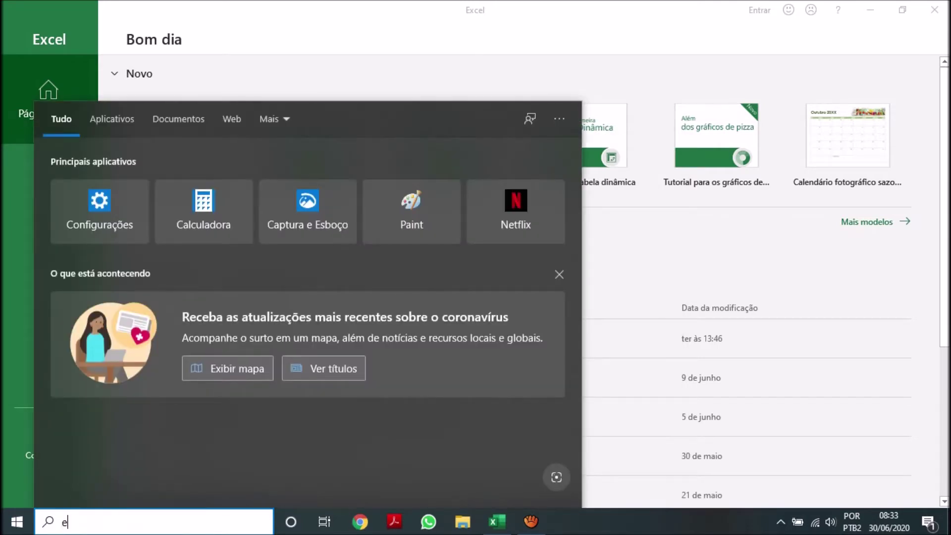
type("excel")
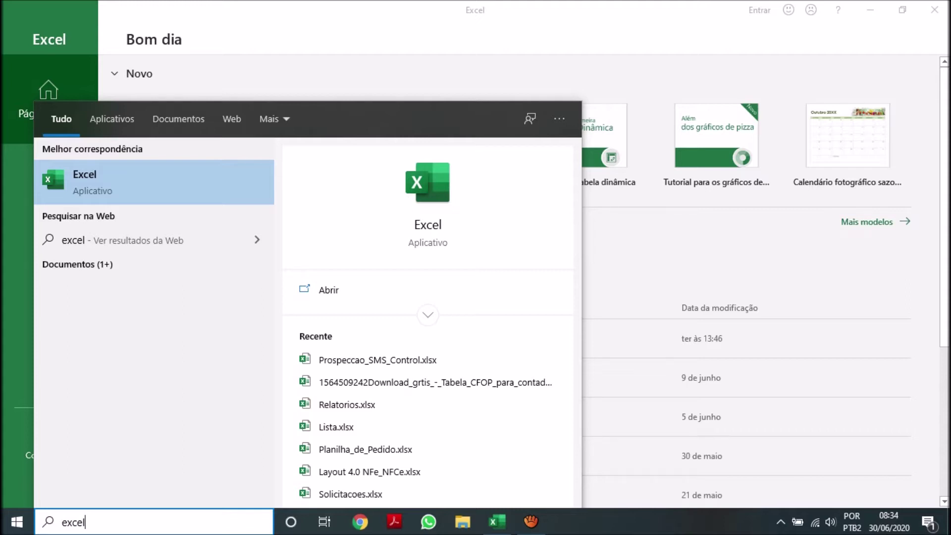
key("Return")
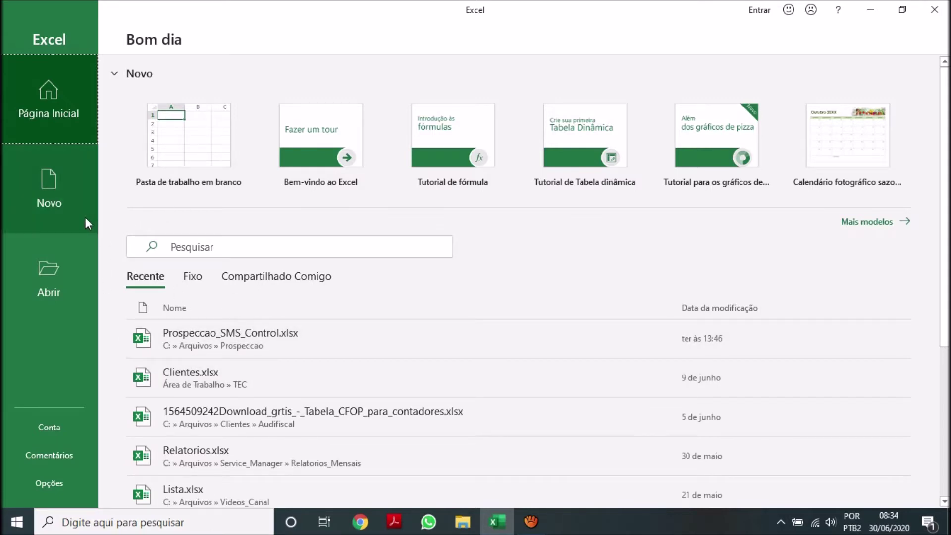
left_click(59, 198)
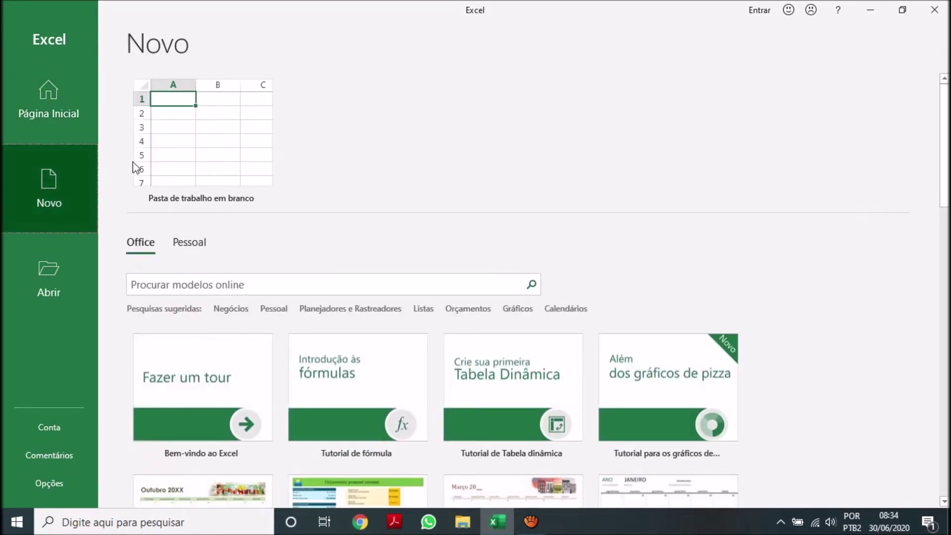
left_click(170, 165)
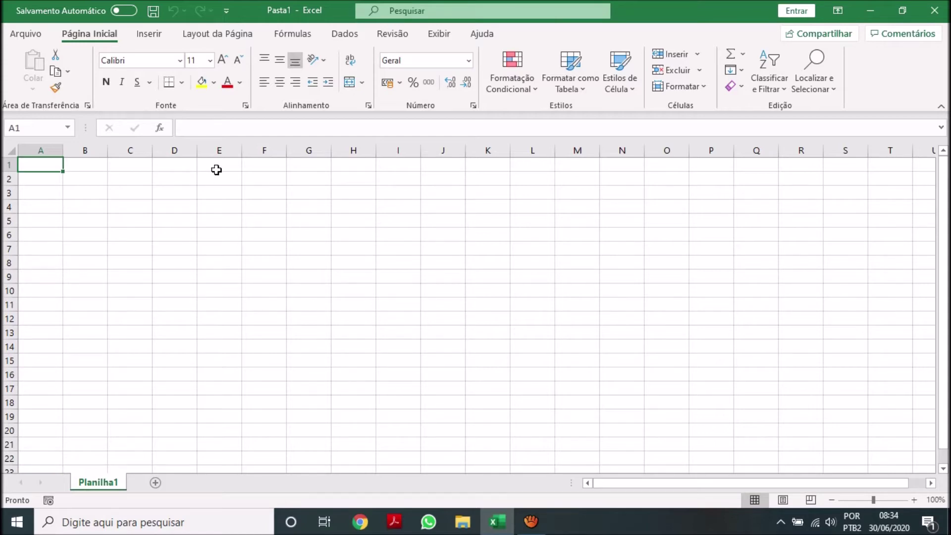
Enter the word Célula in cell D4
left_click(216, 170)
left_click(217, 179)
left_click(216, 195)
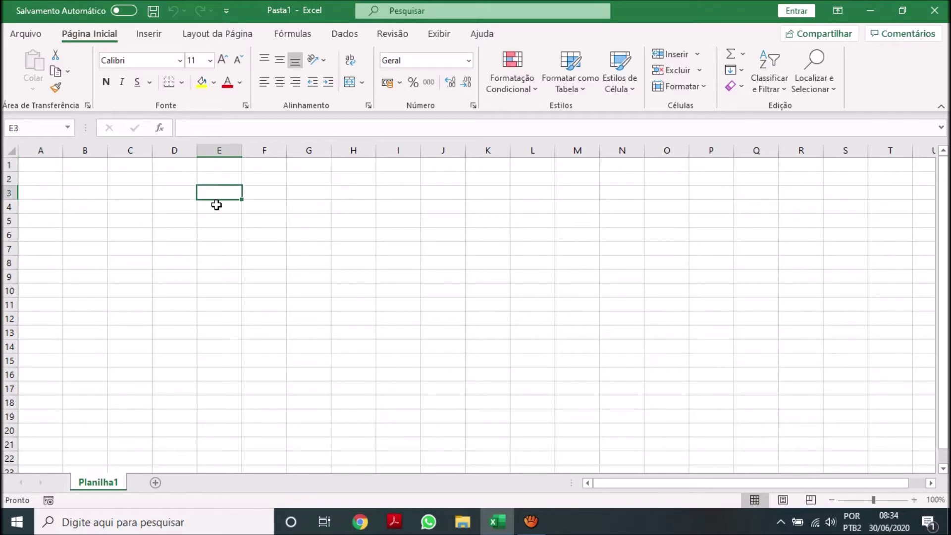
left_click(217, 208)
left_click(186, 209)
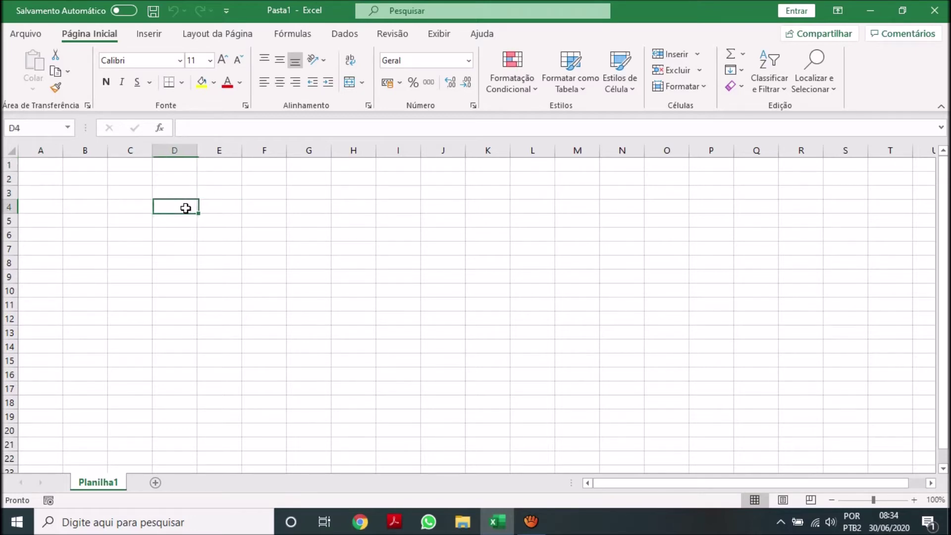
type("Célua")
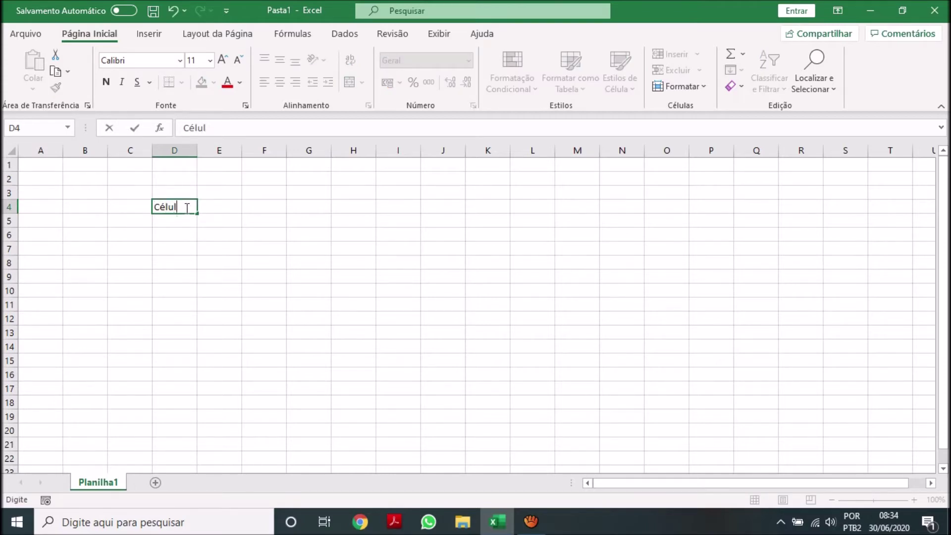
key("Return")
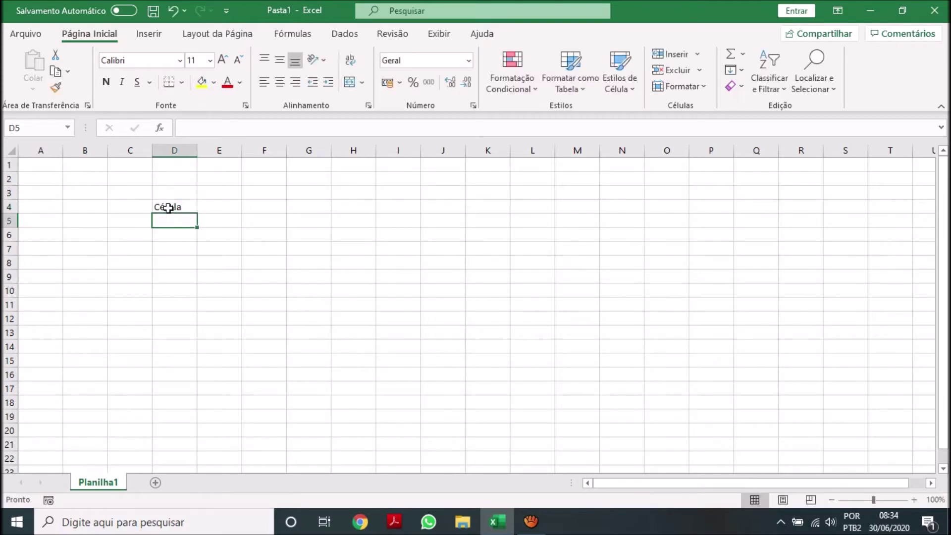
Select all of column D, then all of row 4, then return to D4
left_click(169, 207)
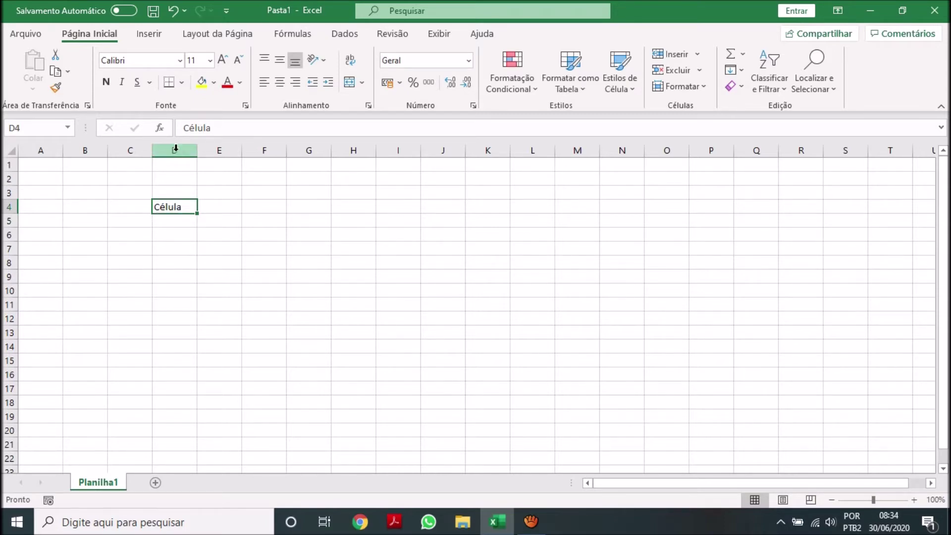
left_click(177, 148)
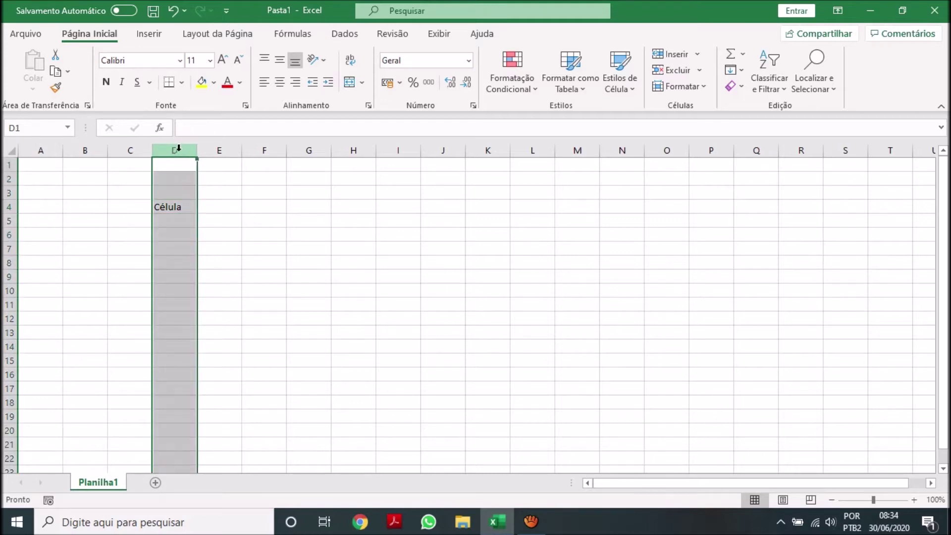
left_click(174, 203)
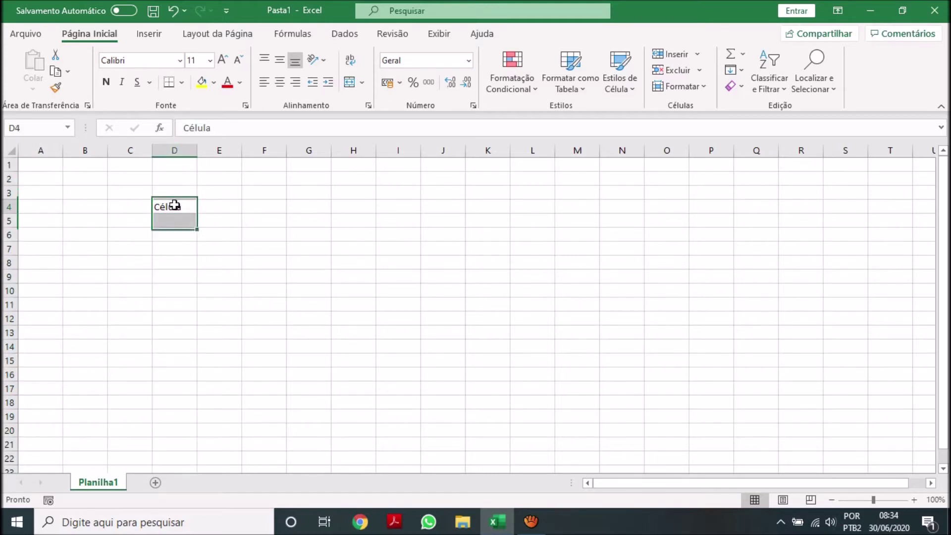
left_click(2, 207)
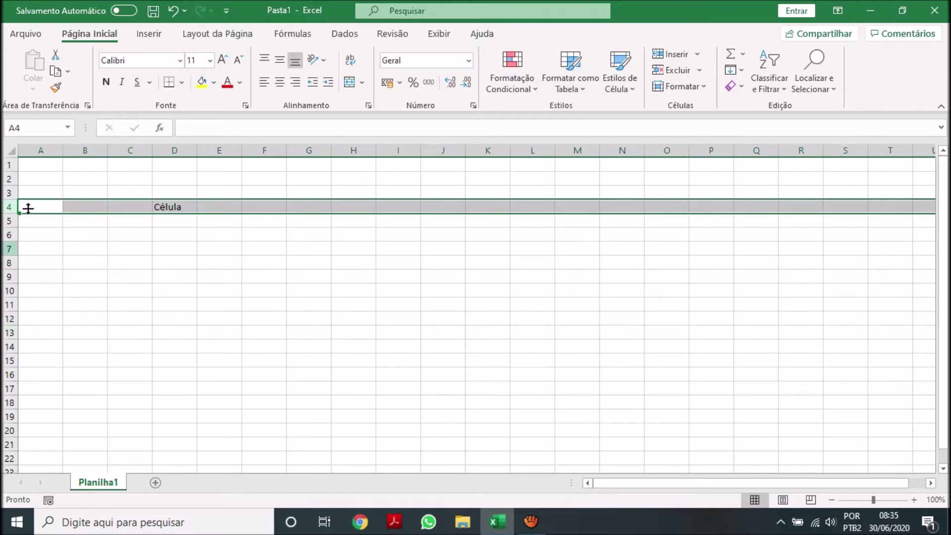
left_click(51, 163)
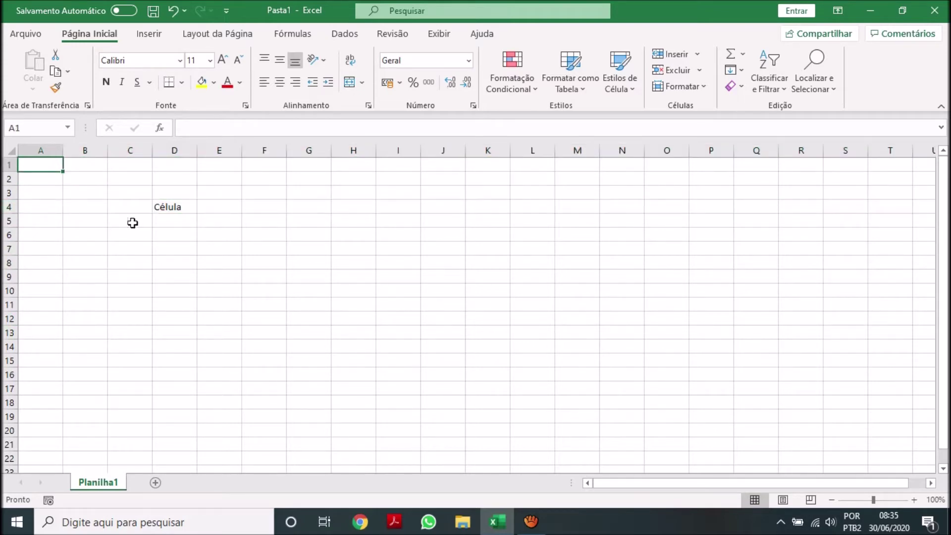
left_click(181, 205)
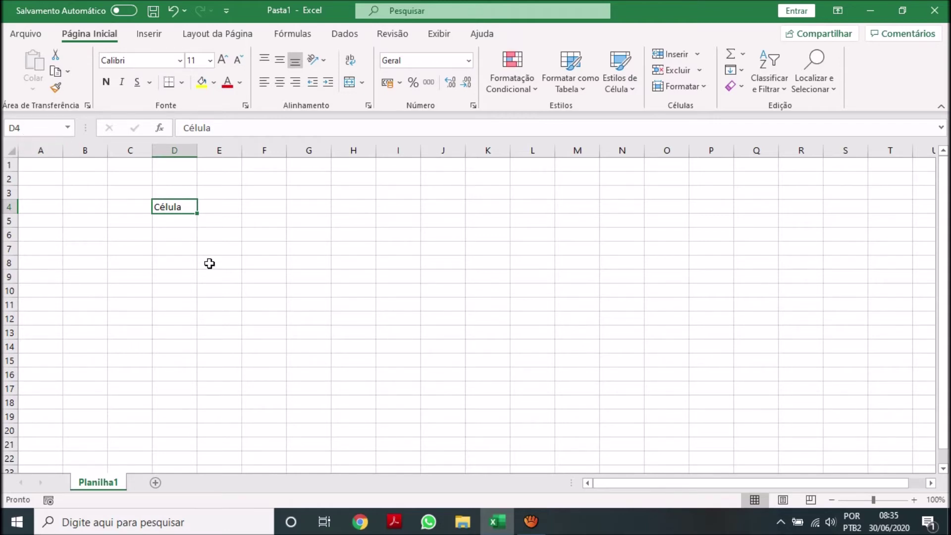
Select cells E10, B9, F6, D7 and A7, then jump to the sheet's last row
left_click(216, 292)
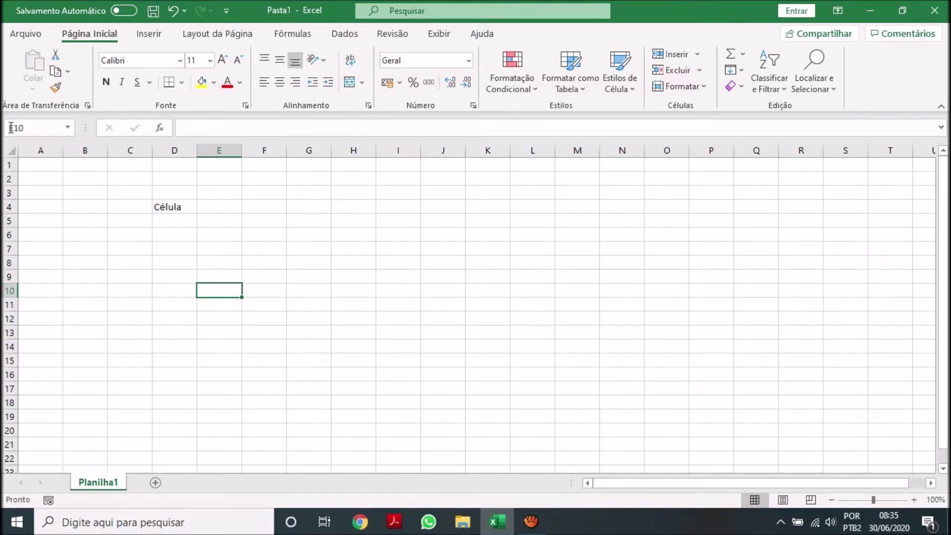
left_click(78, 276)
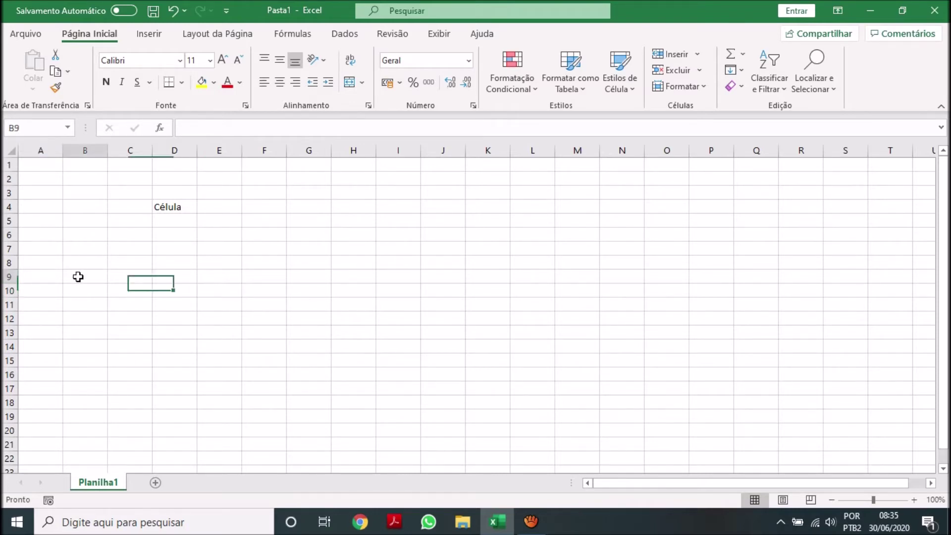
left_click(264, 231)
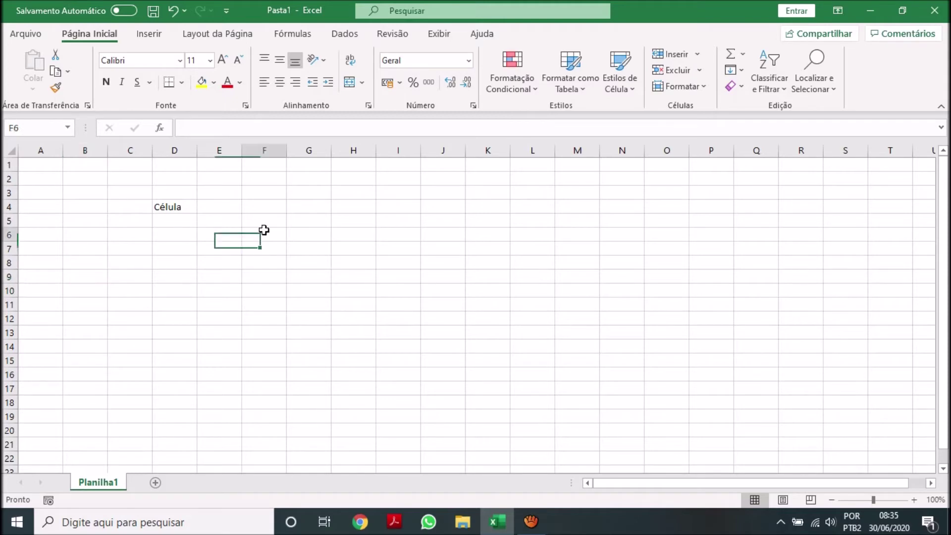
left_click(166, 251)
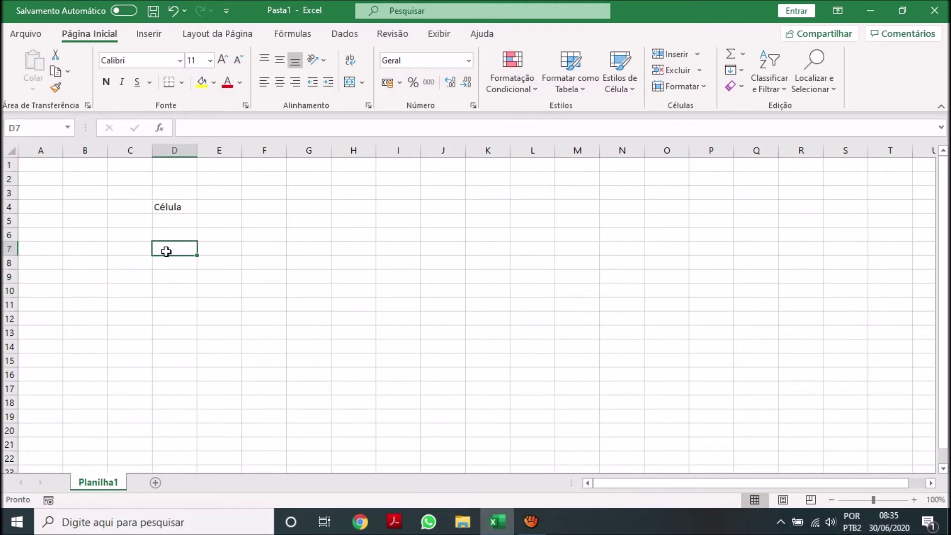
left_click(40, 246)
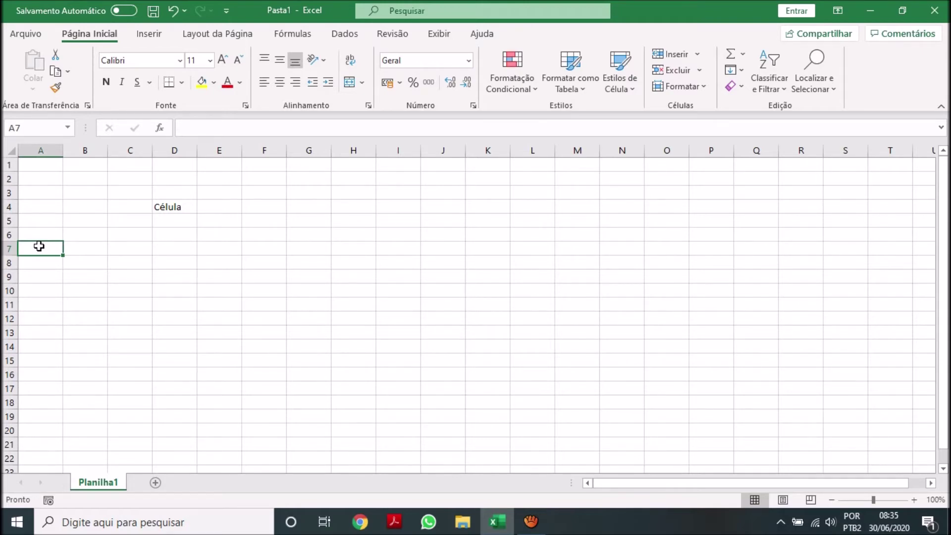
key("ctrl+Down")
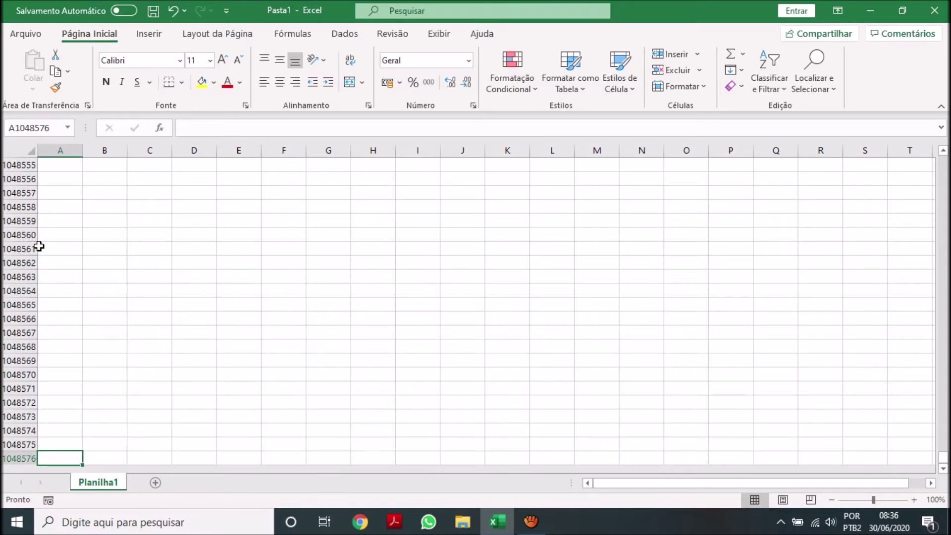
key("ctrl+Home")
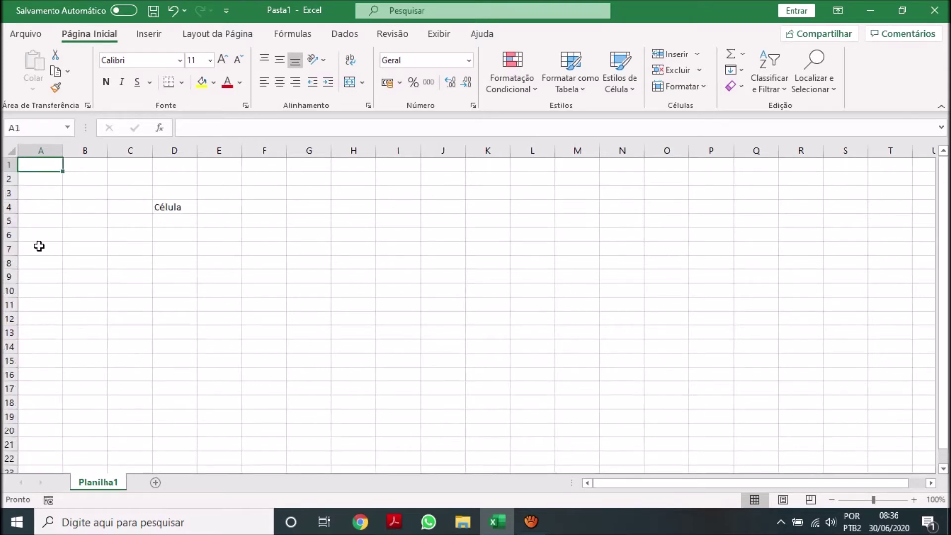
left_click(42, 146)
left_click(86, 148)
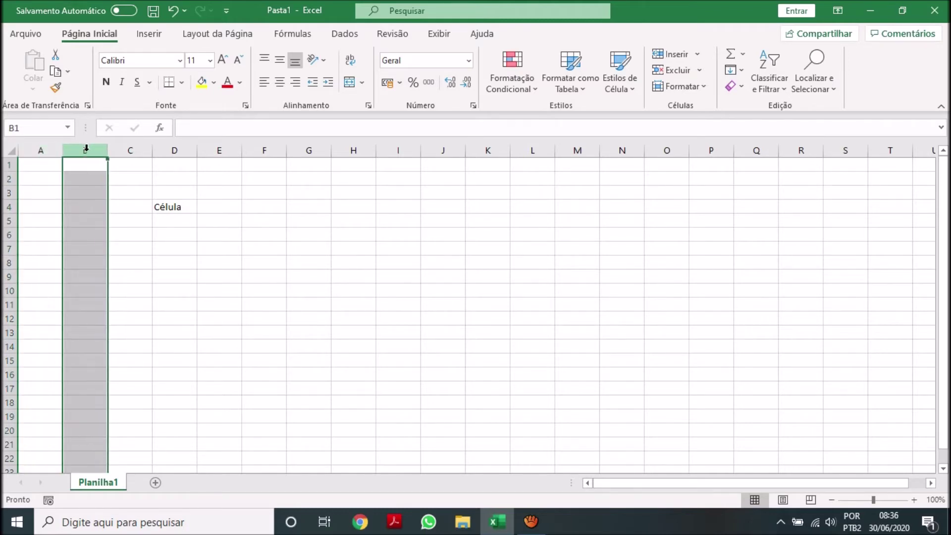
left_click(127, 150)
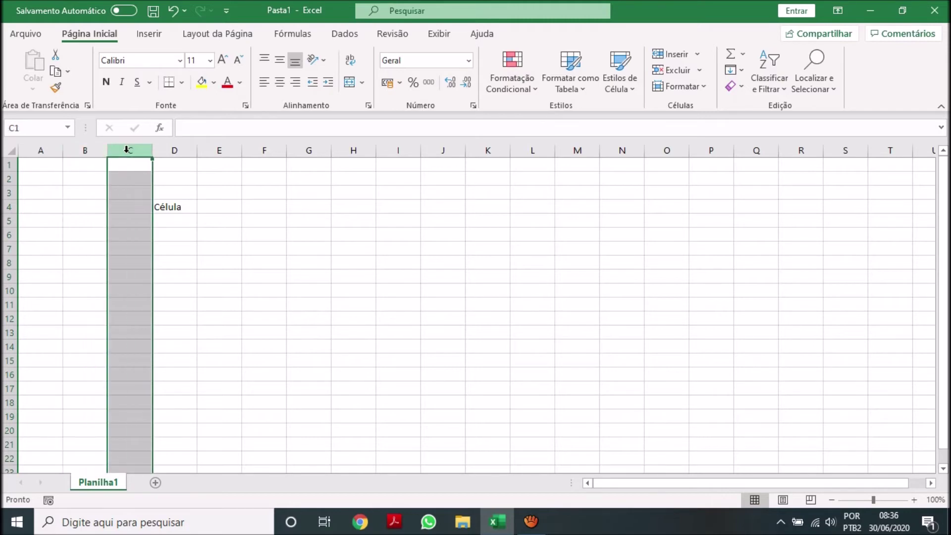
left_click(46, 194)
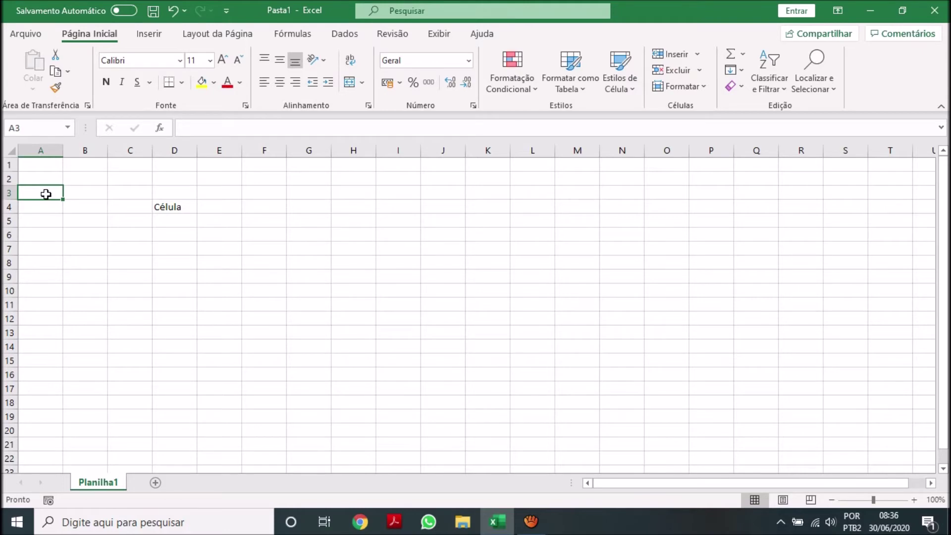
key("ctrl+Right")
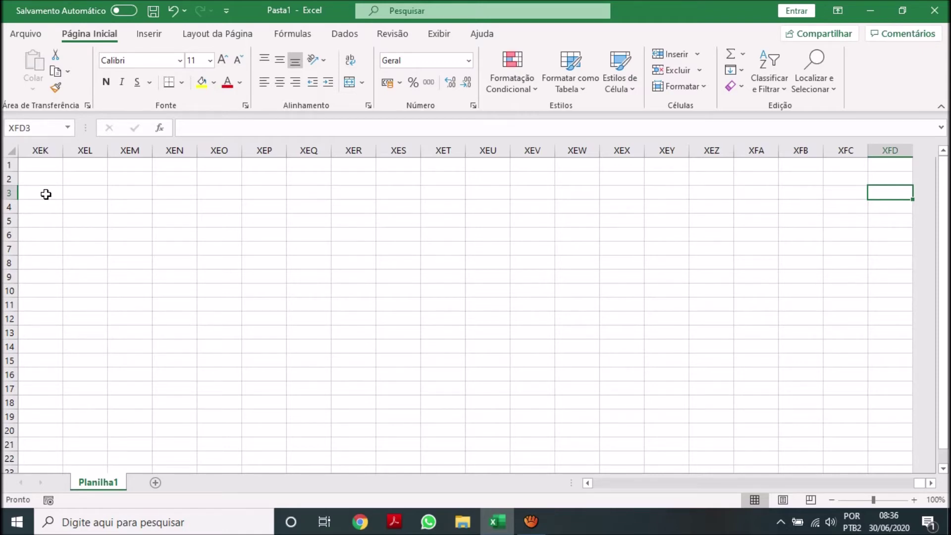
key("ctrl+Left")
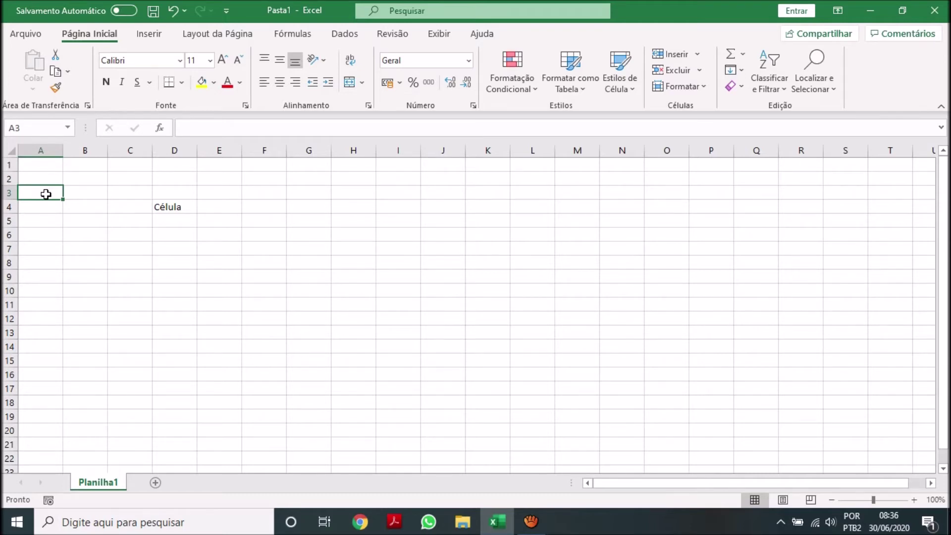
key("Right")
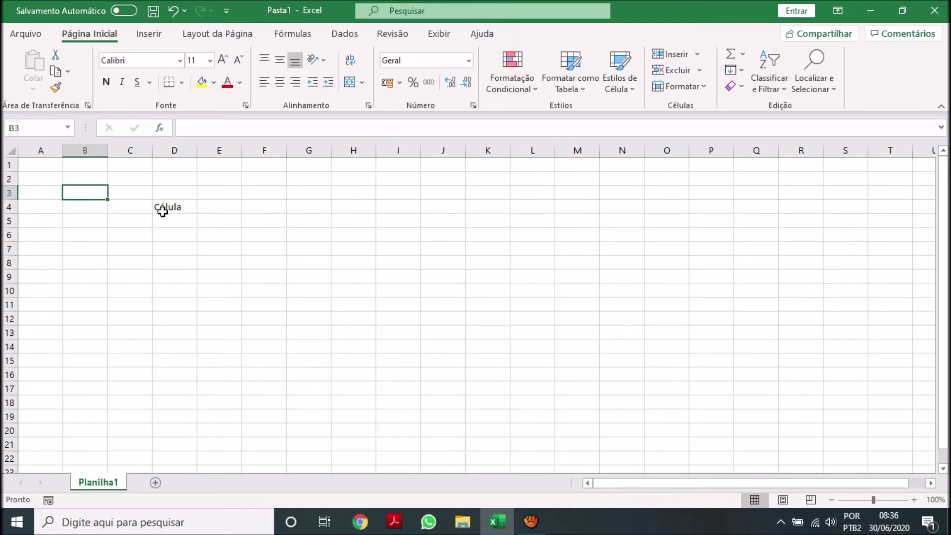
Enter the headers CÓD. in B6 and DESCRIÇÃO in C6
left_click(125, 219)
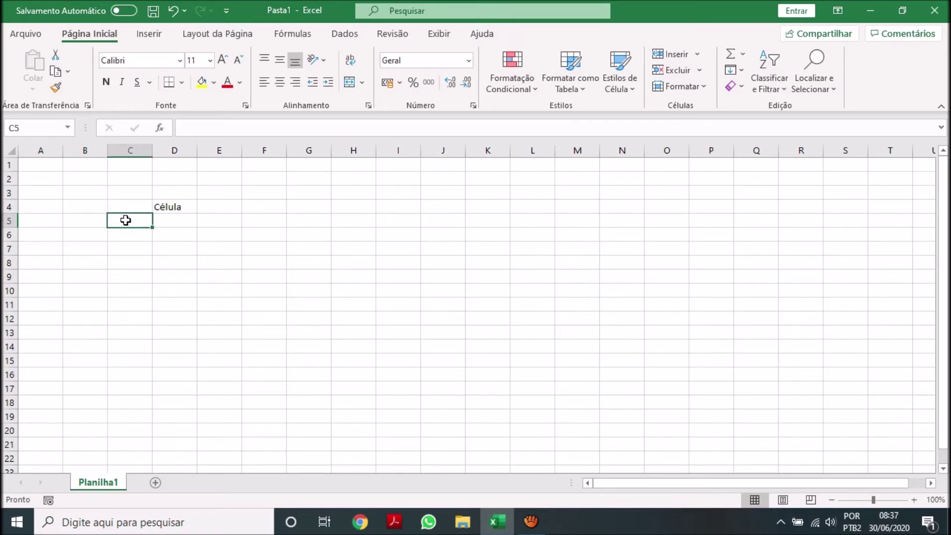
key("Down")
key("Left")
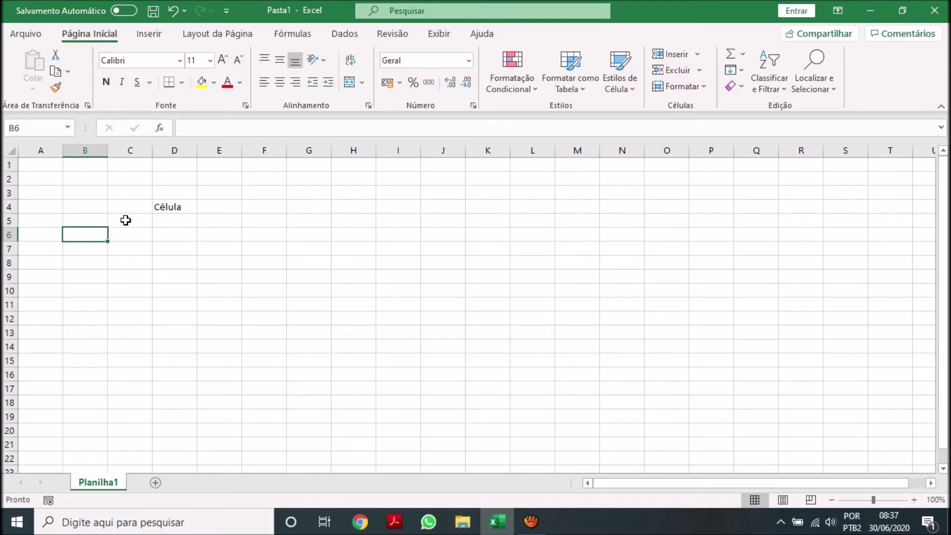
type("Cél")
key("BackSpace")
key("BackSpace")
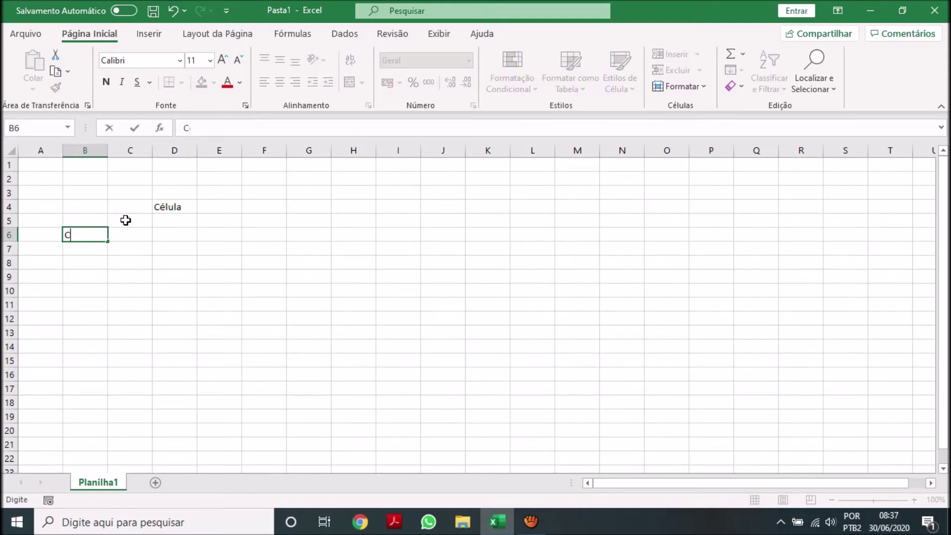
type("ÓD.")
key("Tab")
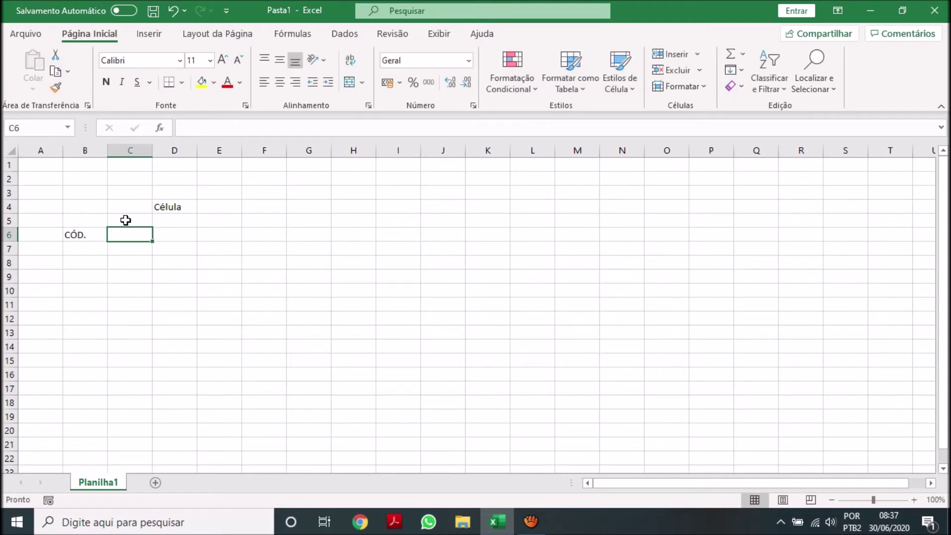
type("DESCRI")
key("BackSpace")
type("I")
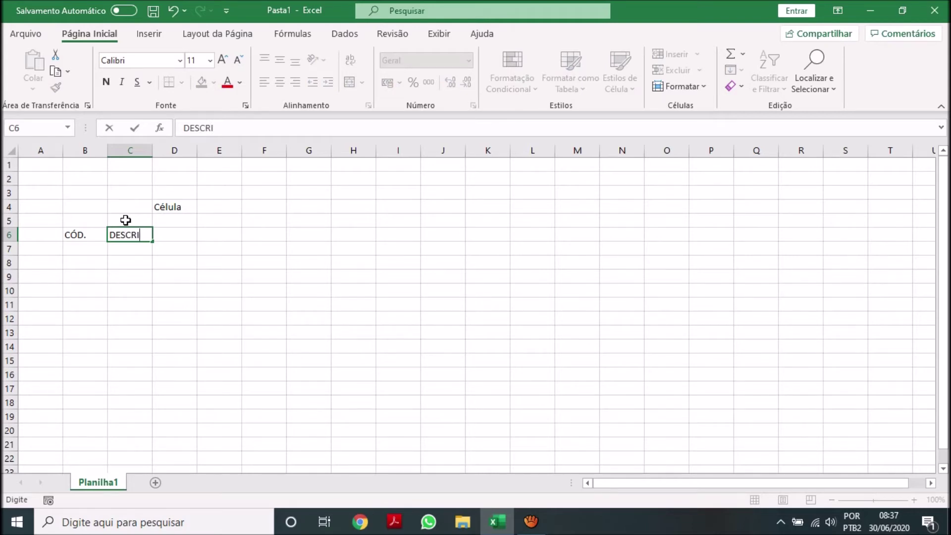
type("ÇÃO")
key("Tab")
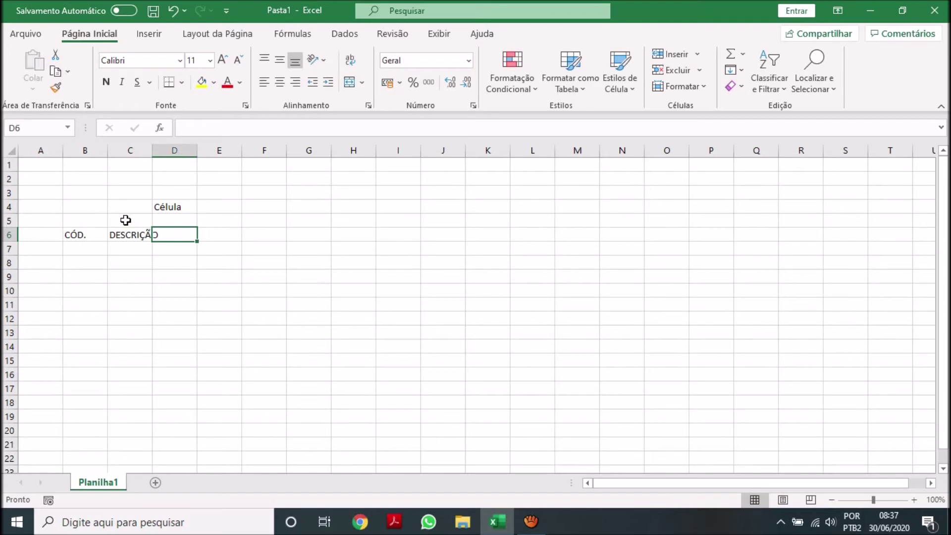
Add the headers VALOR, QTD. and TOTAL in D6 through F6
type("VALOR")
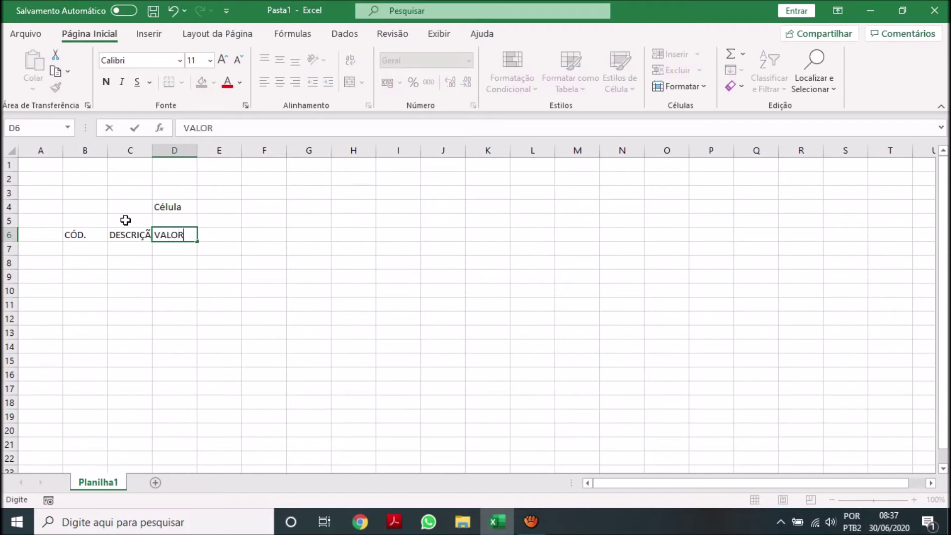
key("Tab")
type("QTD.")
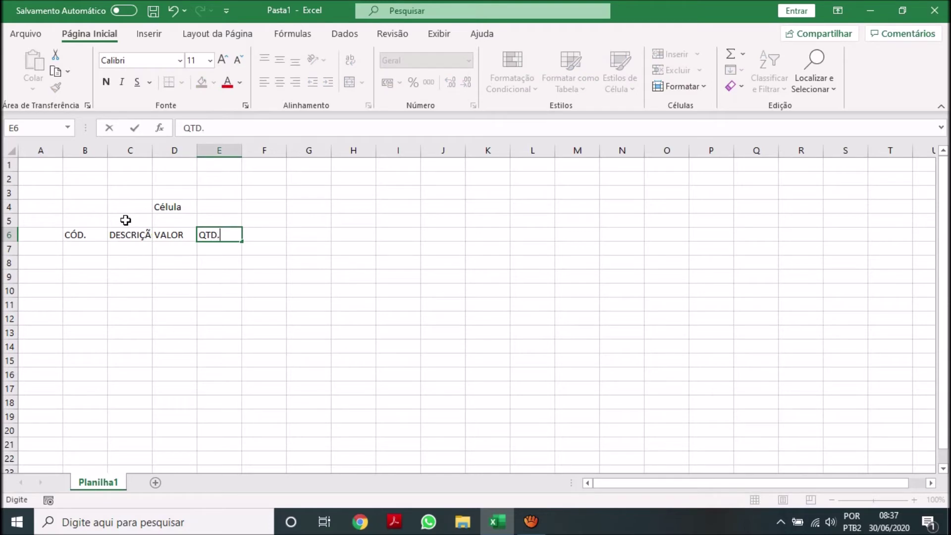
key("Tab")
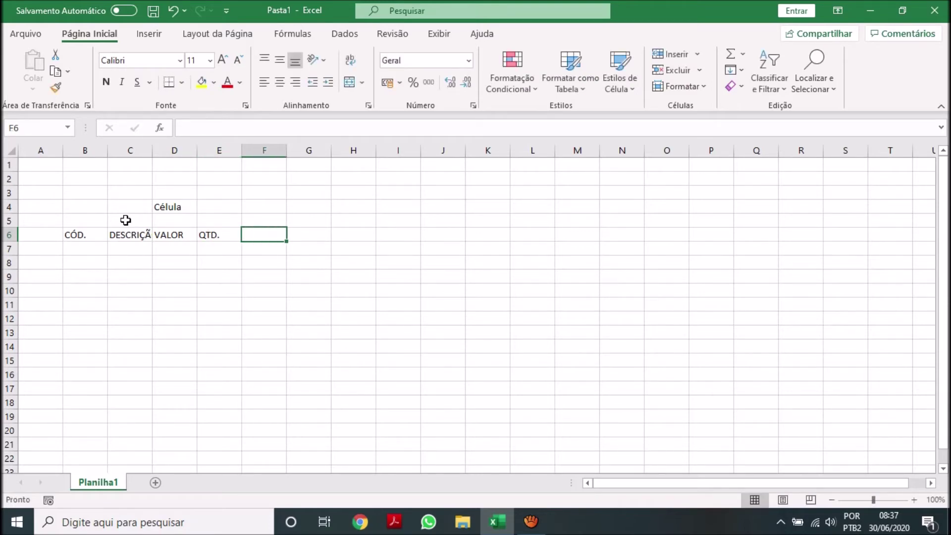
type("TOTAL")
key("Return")
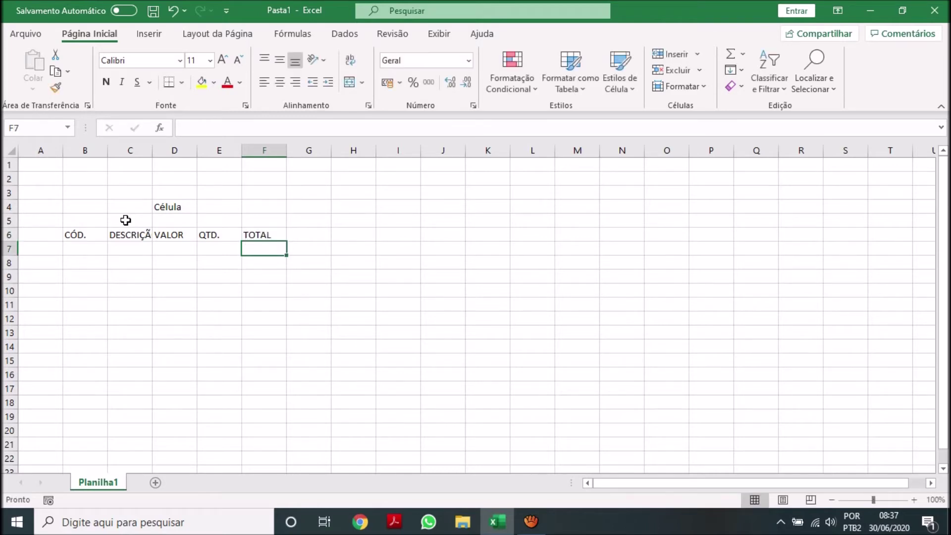
key("Up")
key("Left")
key("Left")
key("Left")
key("Left")
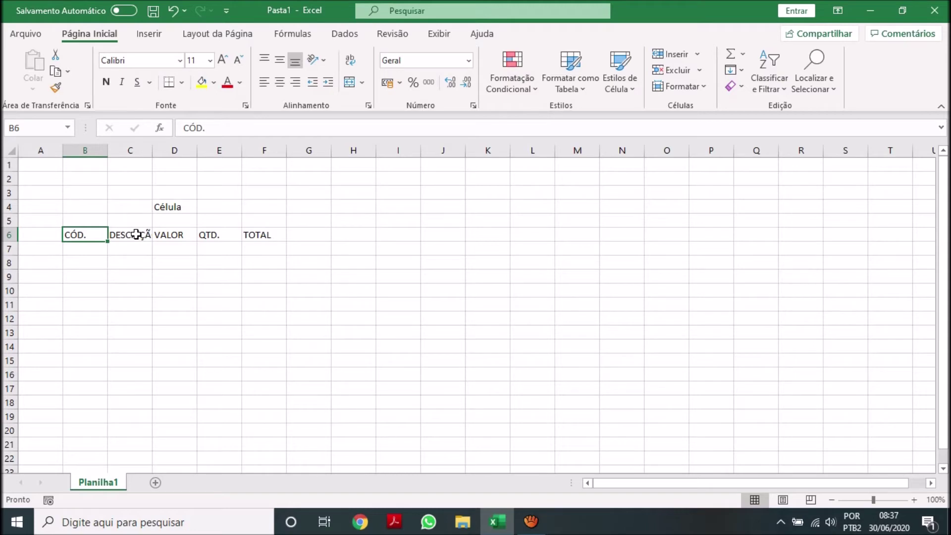
Drag column C's right border to a width of about 15,43 so DESCRIÇÃO shows fully
left_click(173, 239)
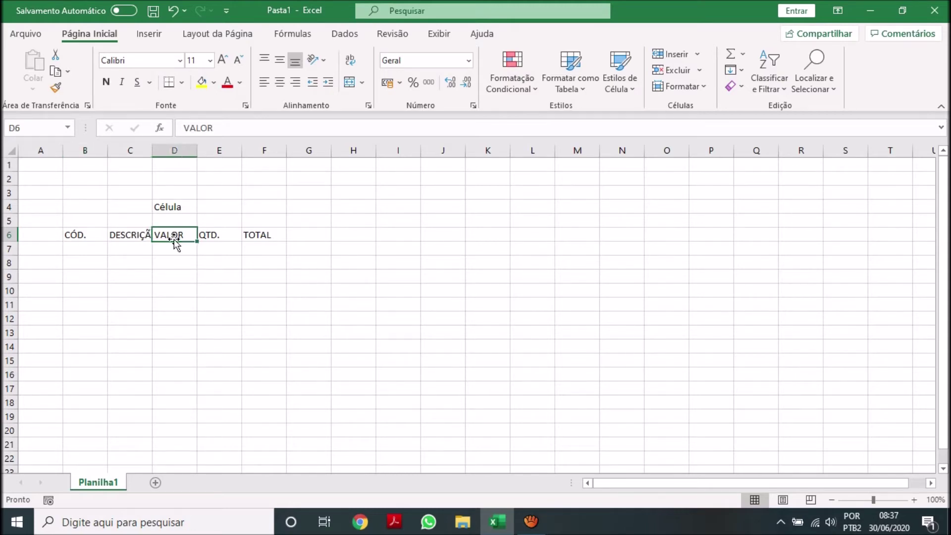
left_click(131, 238)
left_click(95, 233)
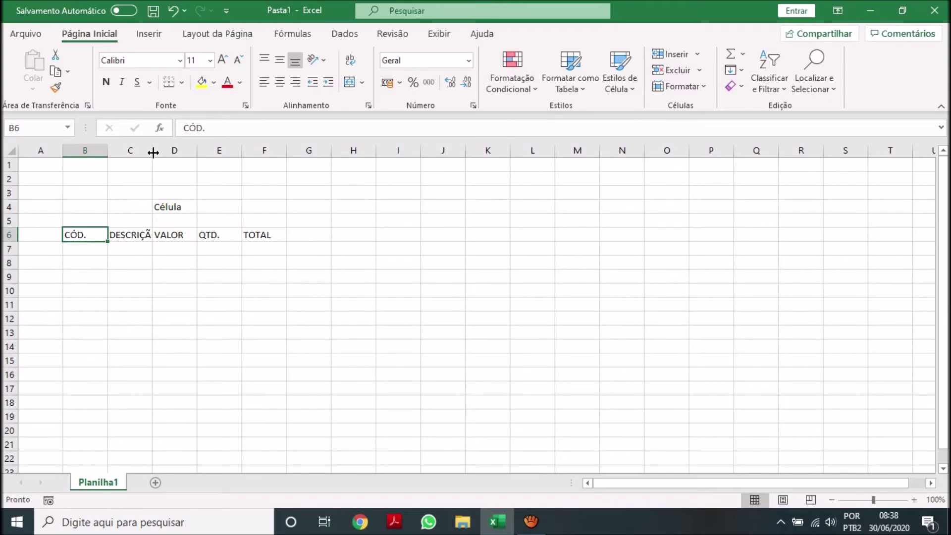
left_click_drag(153, 152, 153, 153)
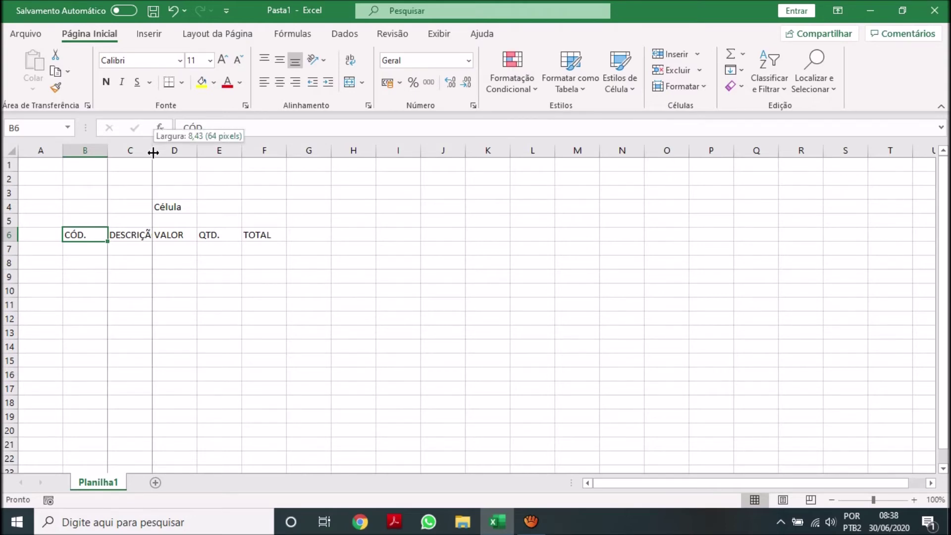
left_click_drag(153, 152, 187, 148)
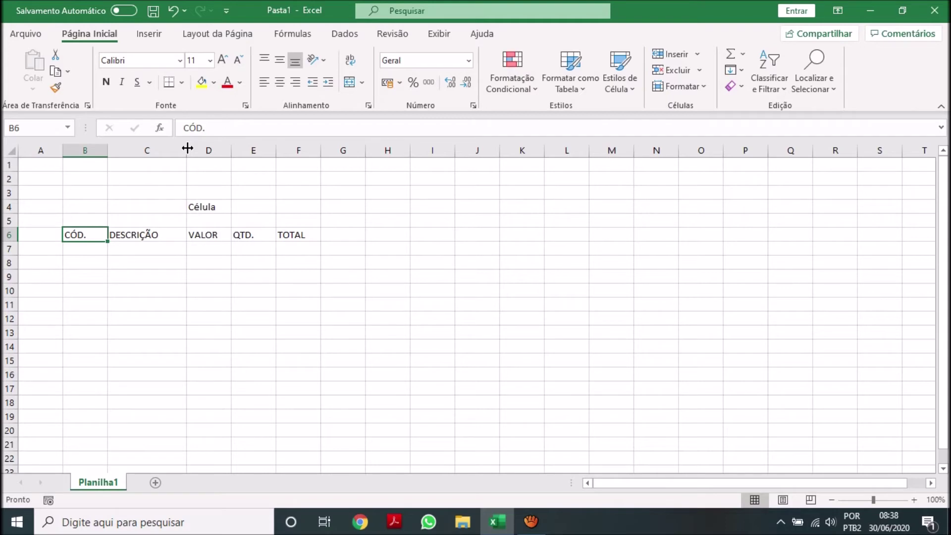
Enter 1, Lápis, 2,5 and 2 in B7 through E7, and begin a formula in F7
left_click(88, 248)
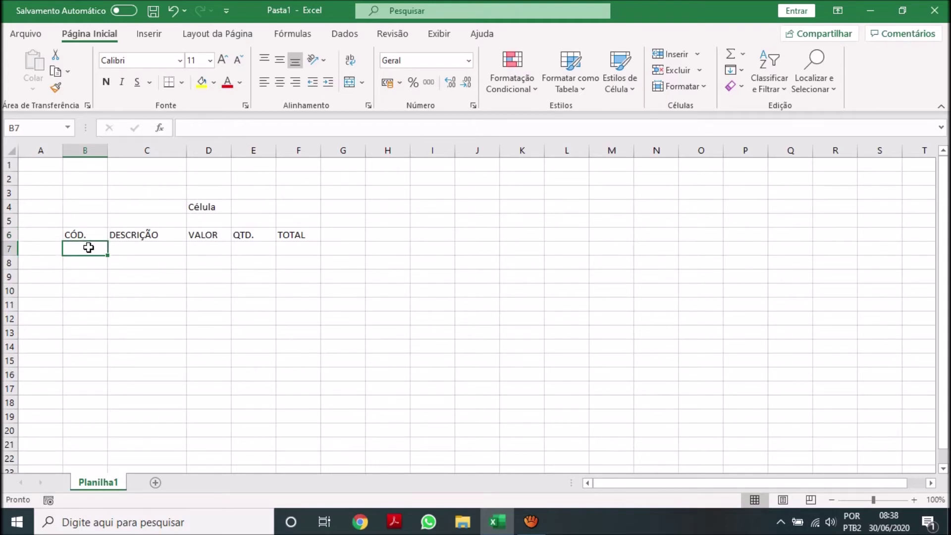
type("1")
key("Tab")
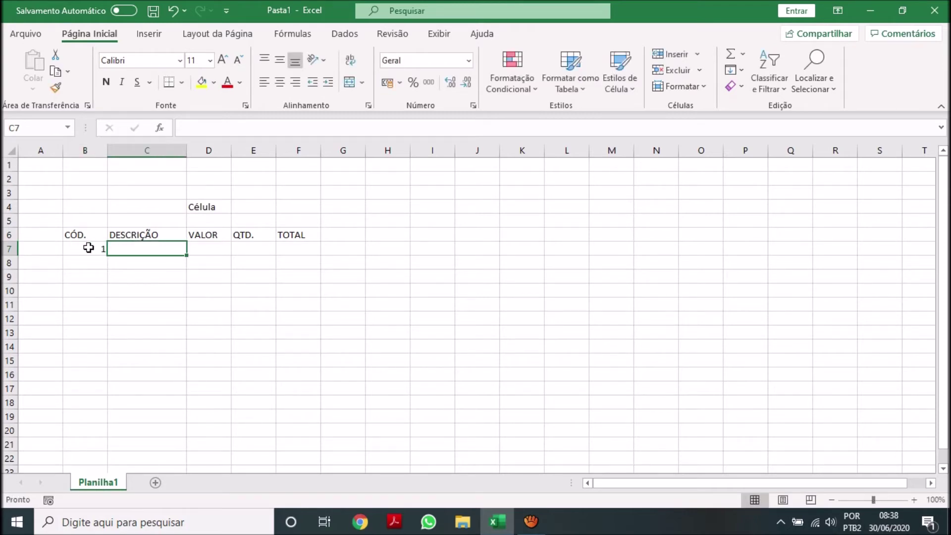
type("Lápis")
key("Tab")
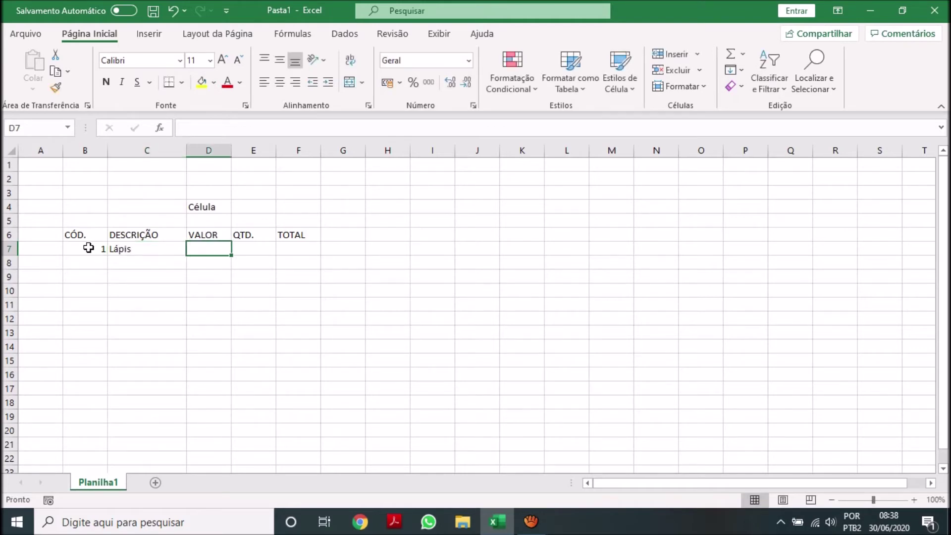
type("2,5")
key("Tab")
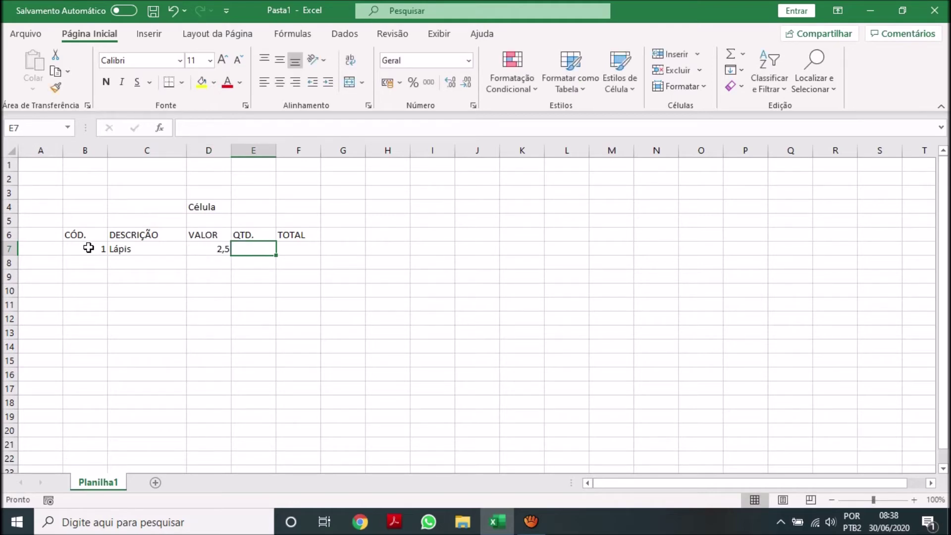
type("2")
key("Tab")
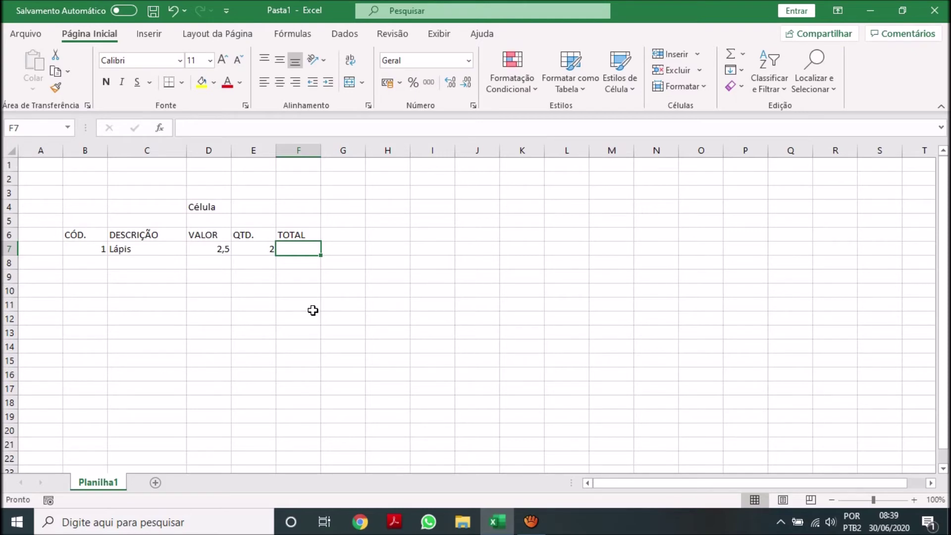
type("=")
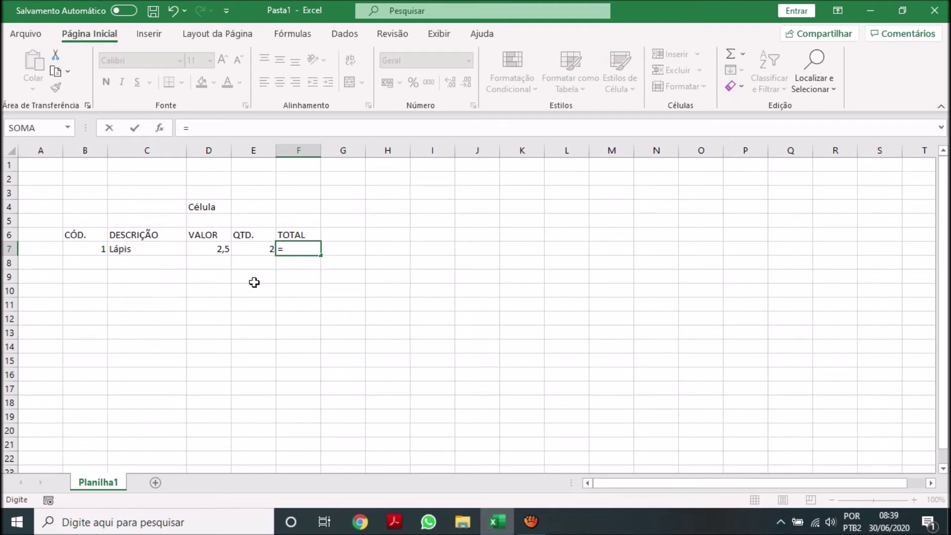
Complete F7 as =D7*E7, giving a TOTAL of 5
left_click(217, 251)
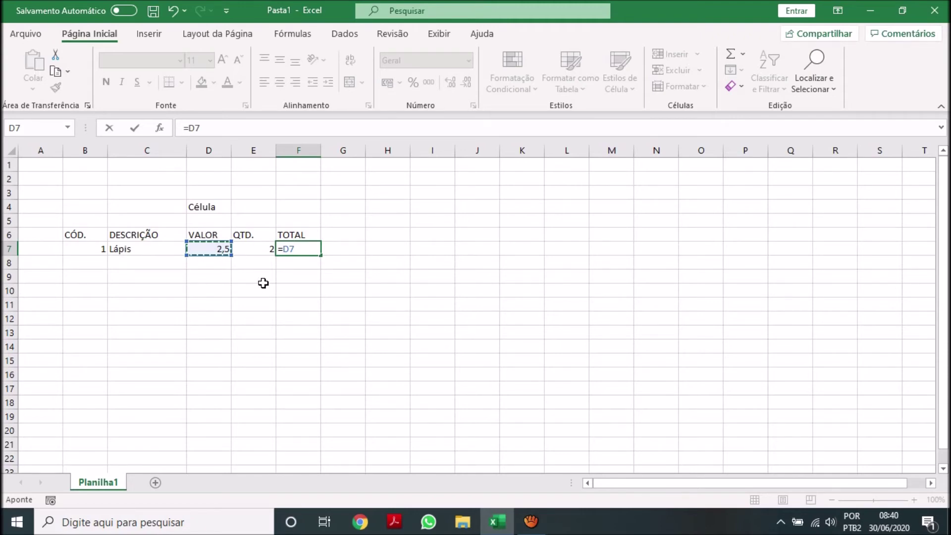
type("*")
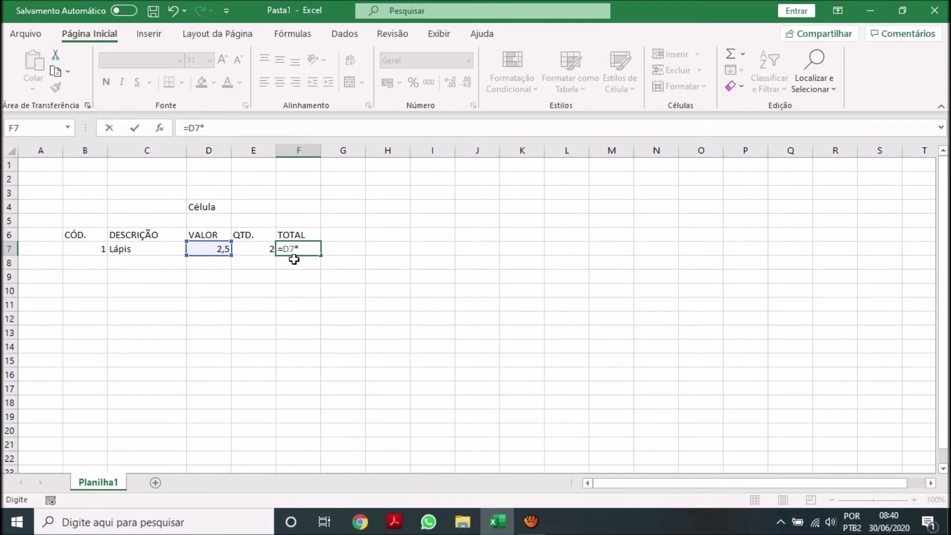
left_click(258, 250)
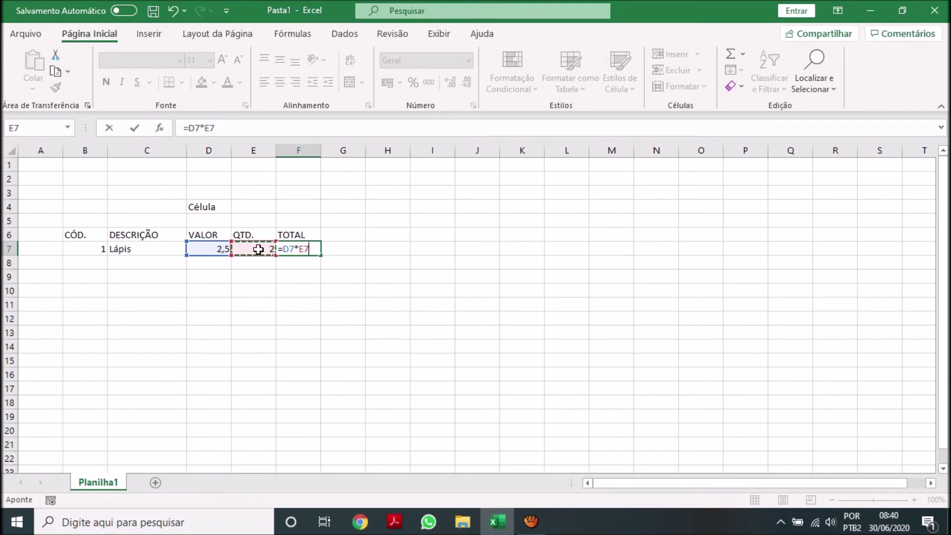
key("Return")
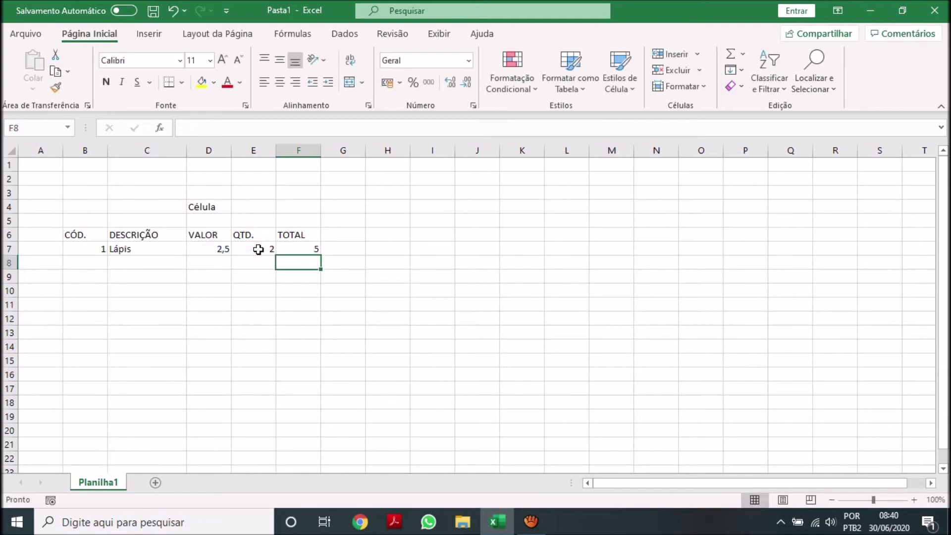
left_click(302, 248)
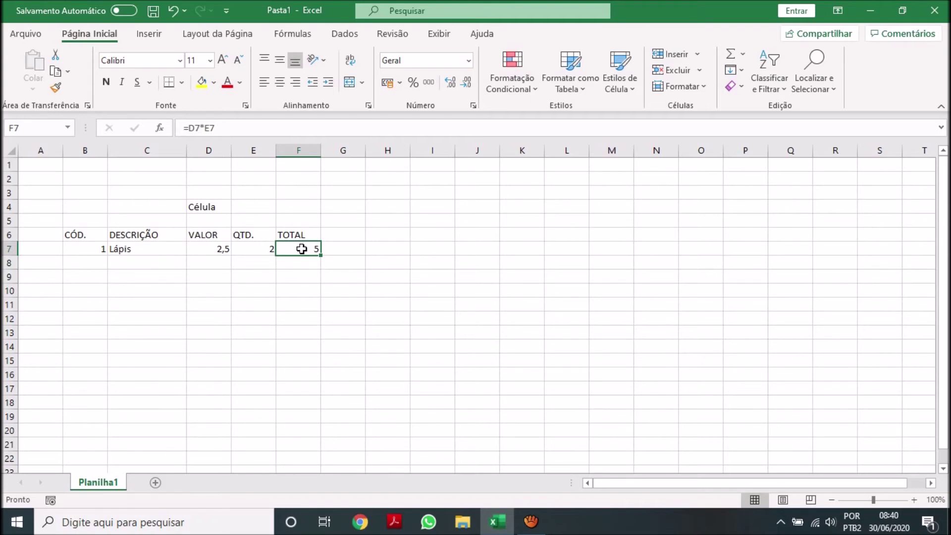
Change the E7 quantity to 3, then to 4, so F7 recalculates to 10
left_click(246, 250)
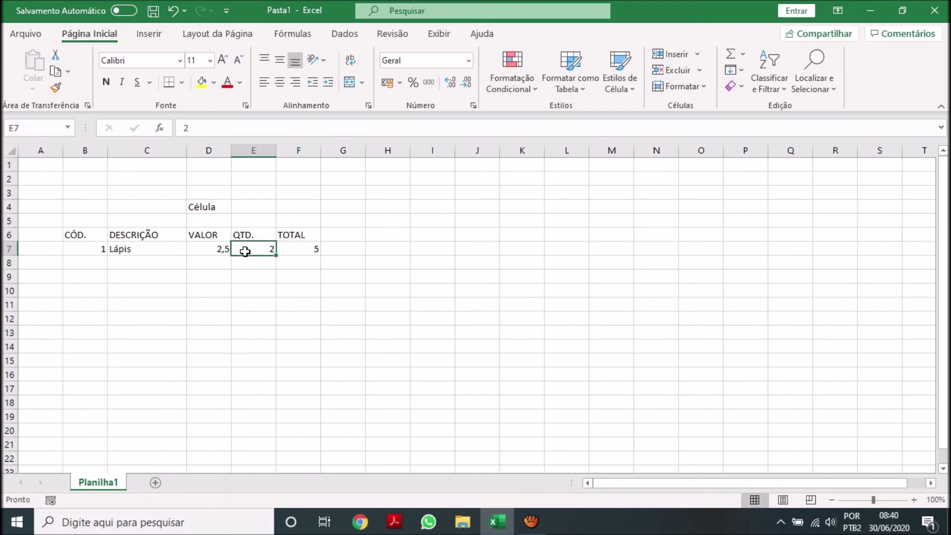
left_click(218, 248)
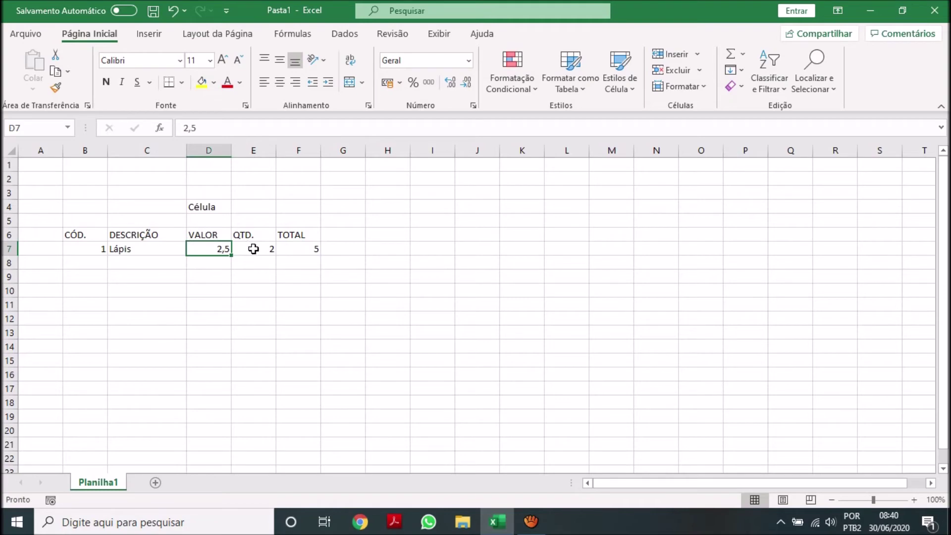
left_click(253, 248)
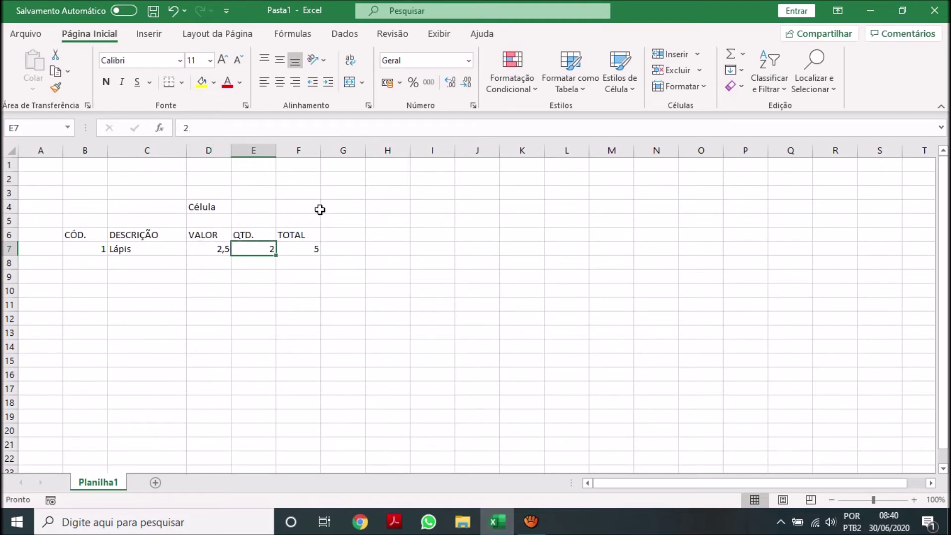
type("3")
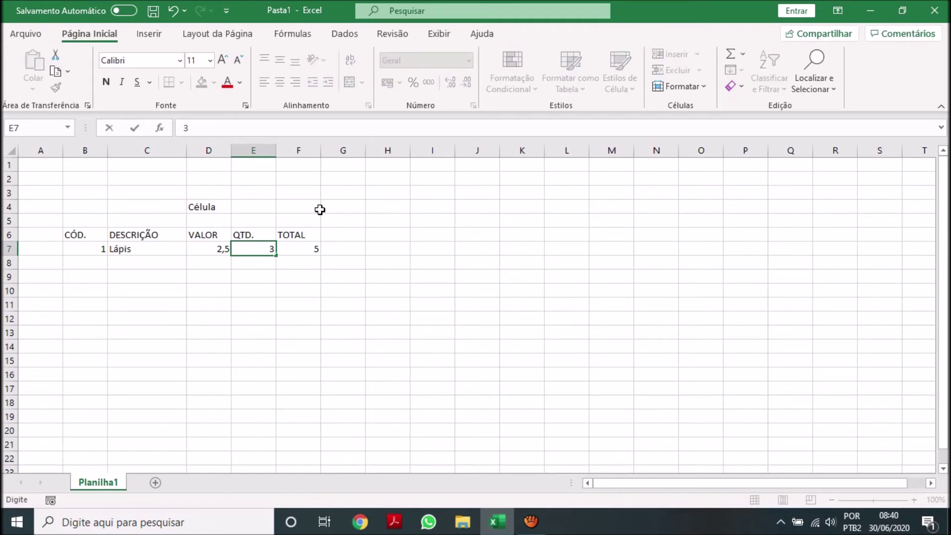
key("Return")
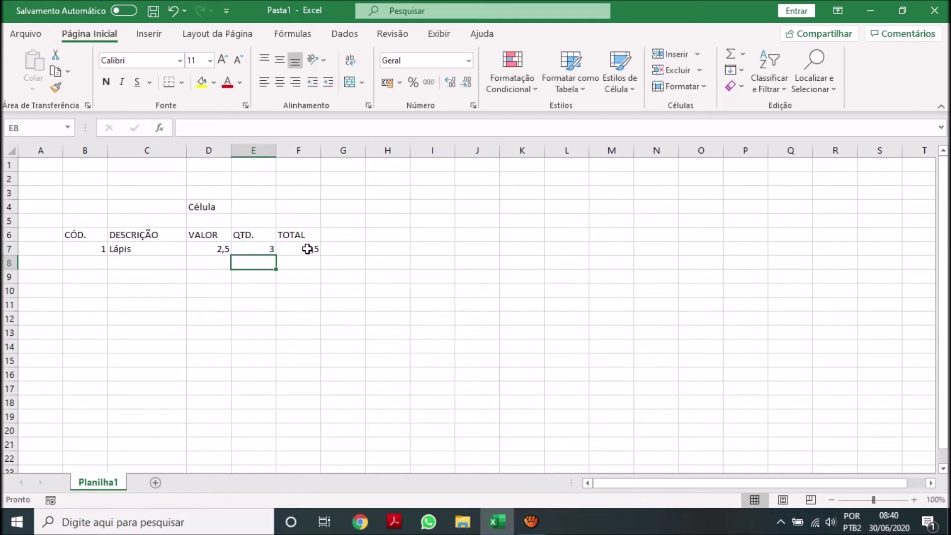
left_click(258, 249)
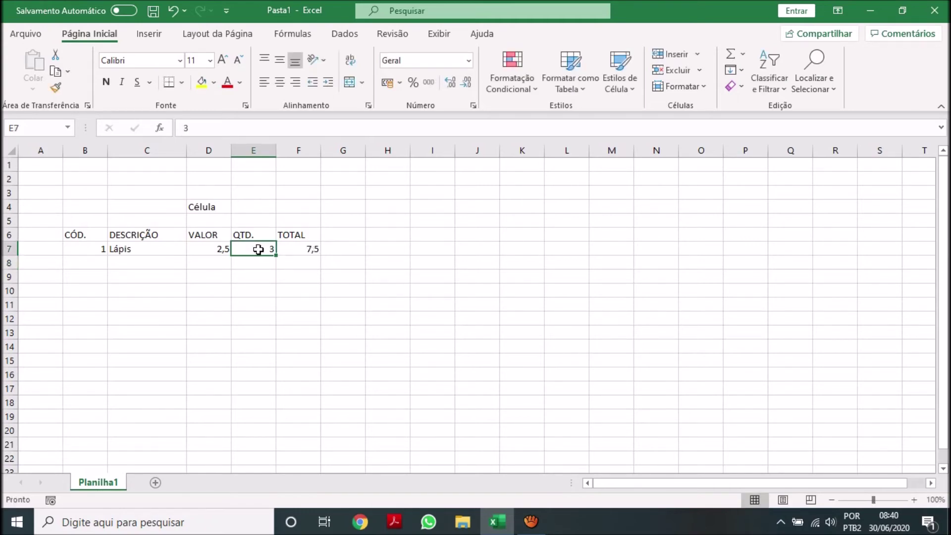
type("4")
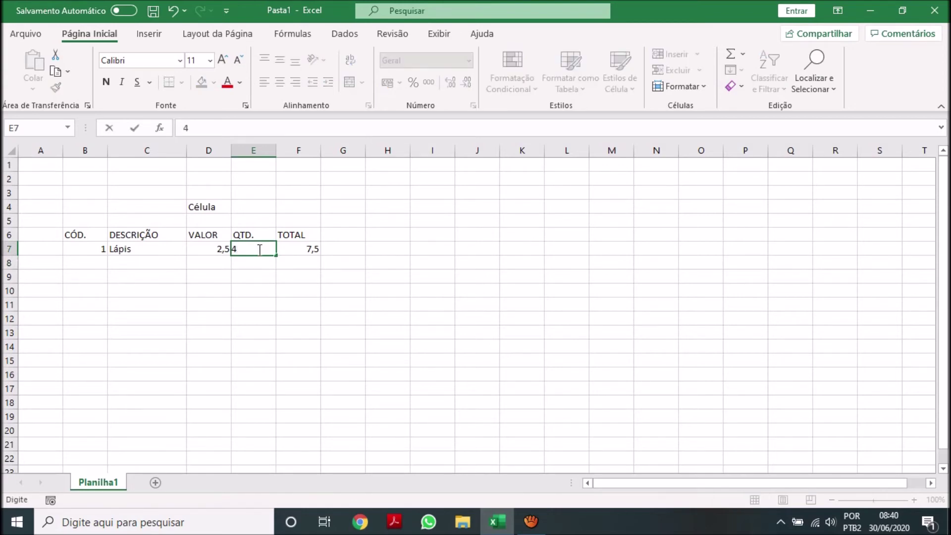
key("Return")
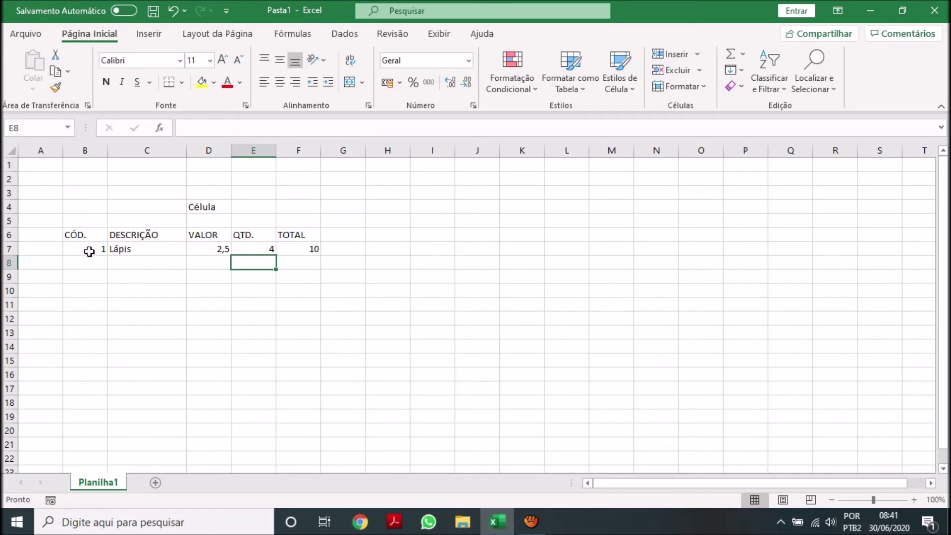
left_click(90, 252)
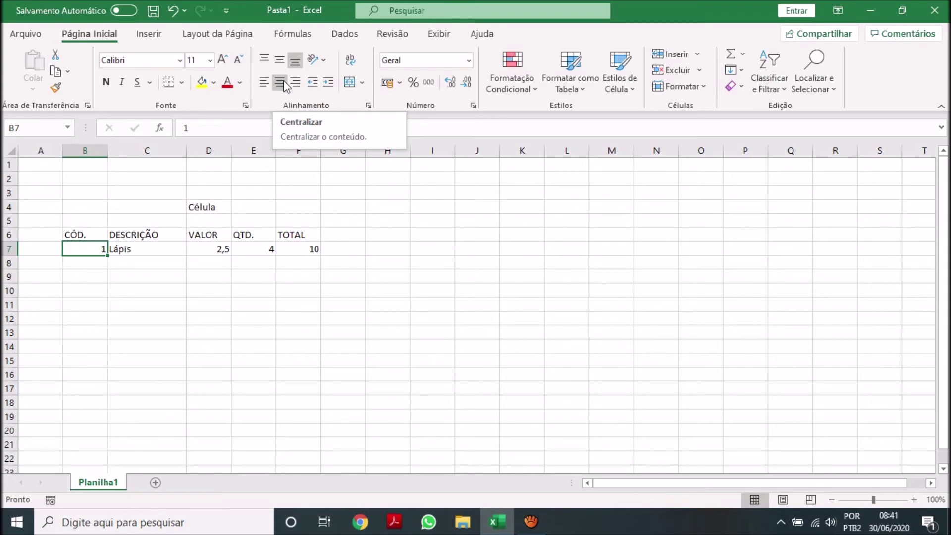
Center the contents of B7, D7, E7 and F7 with Centralizar
left_click(286, 86)
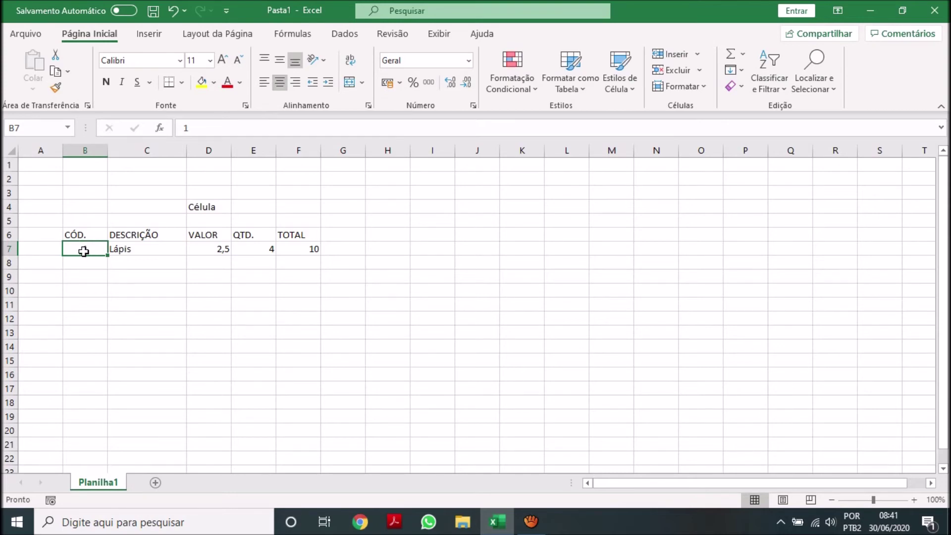
left_click(124, 249)
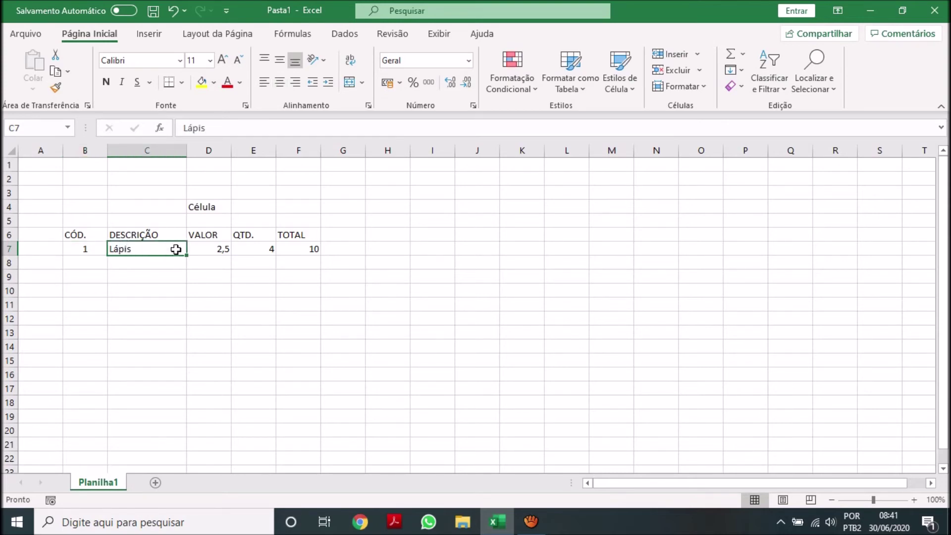
left_click(206, 249)
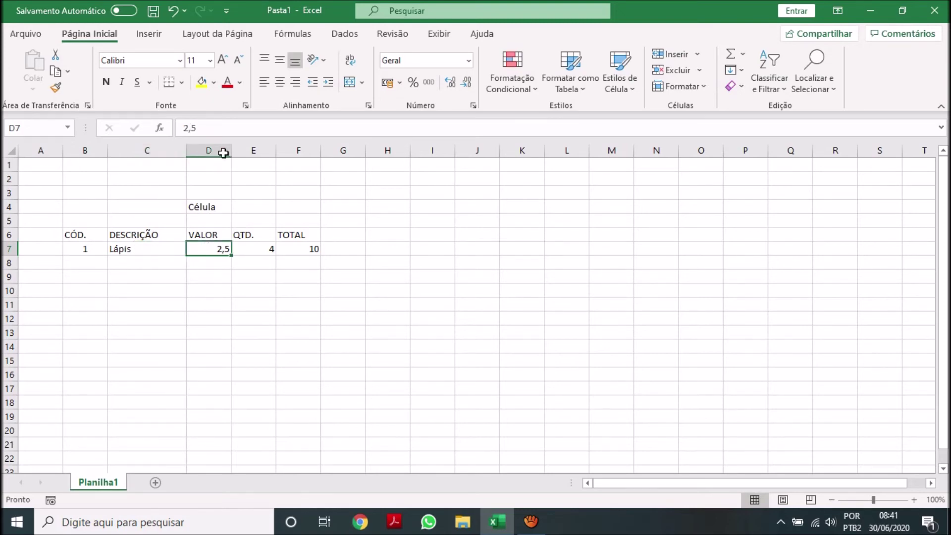
left_click(282, 84)
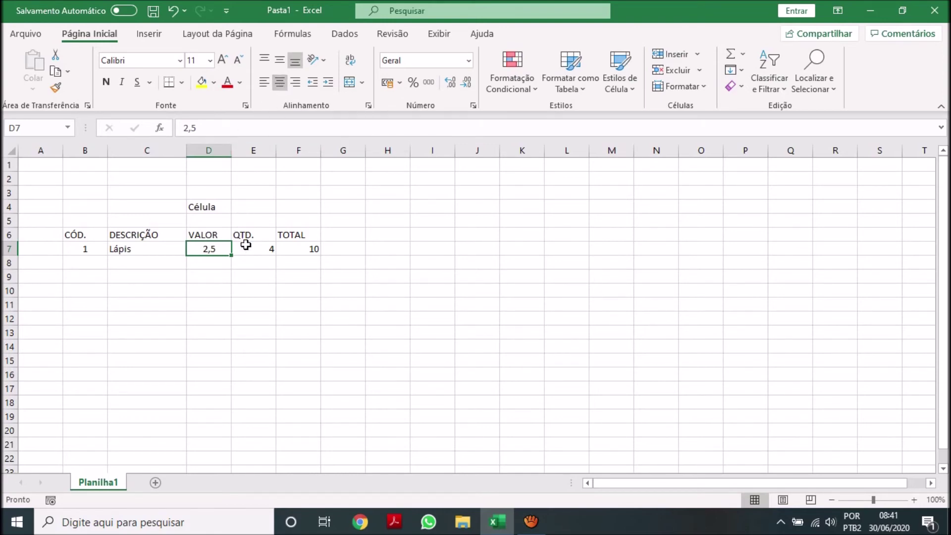
left_click(245, 247)
left_click(279, 84)
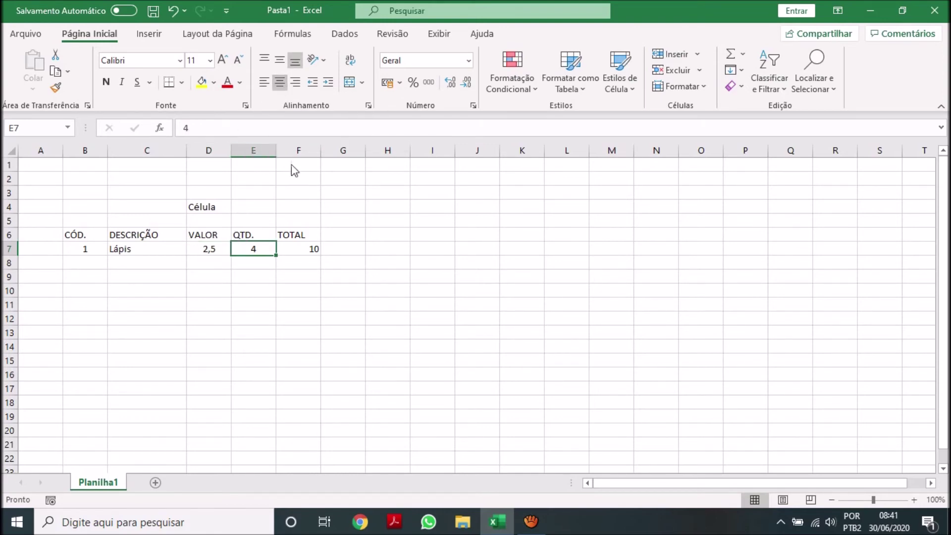
left_click(299, 247)
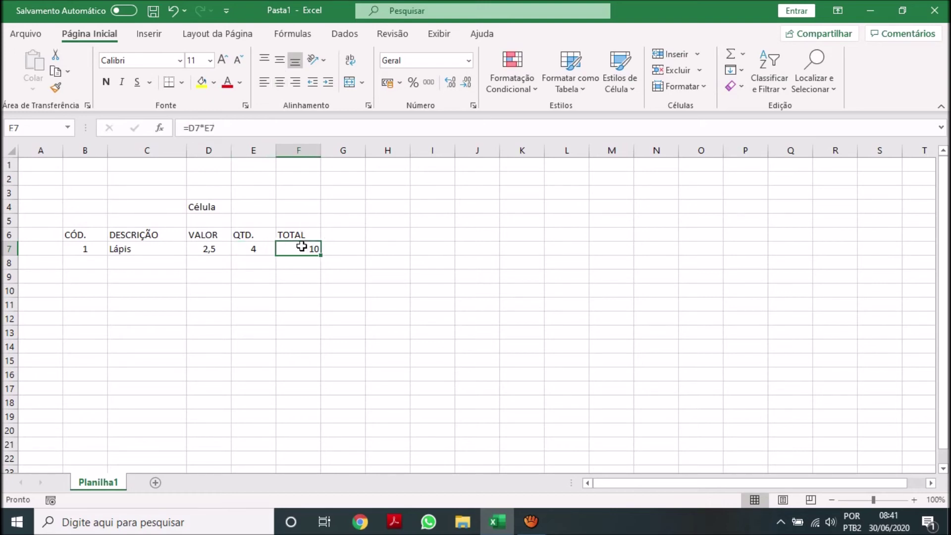
left_click(282, 84)
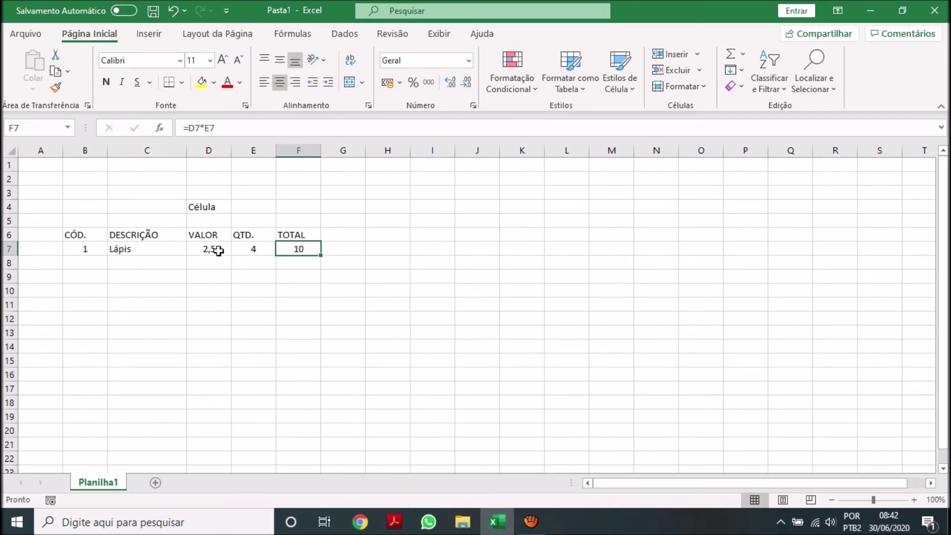
left_click(219, 250)
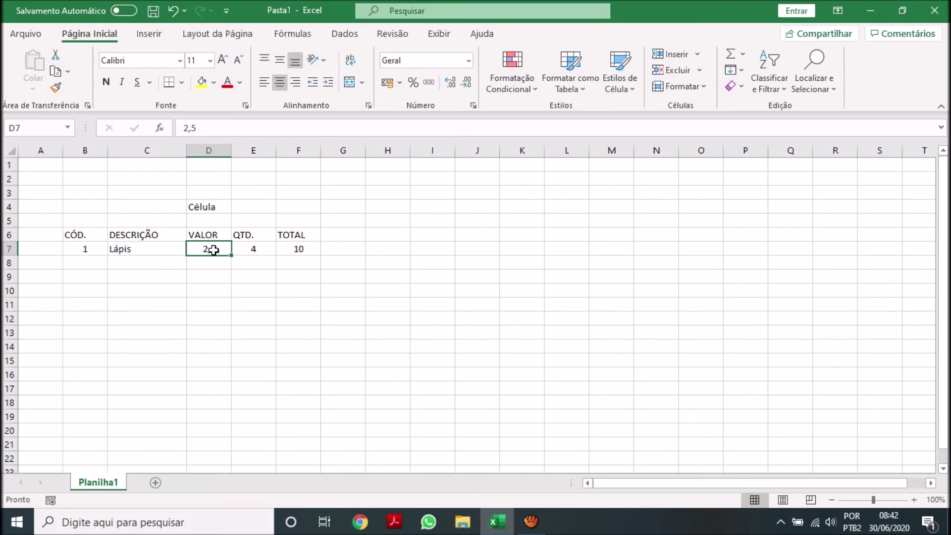
right_click(213, 250)
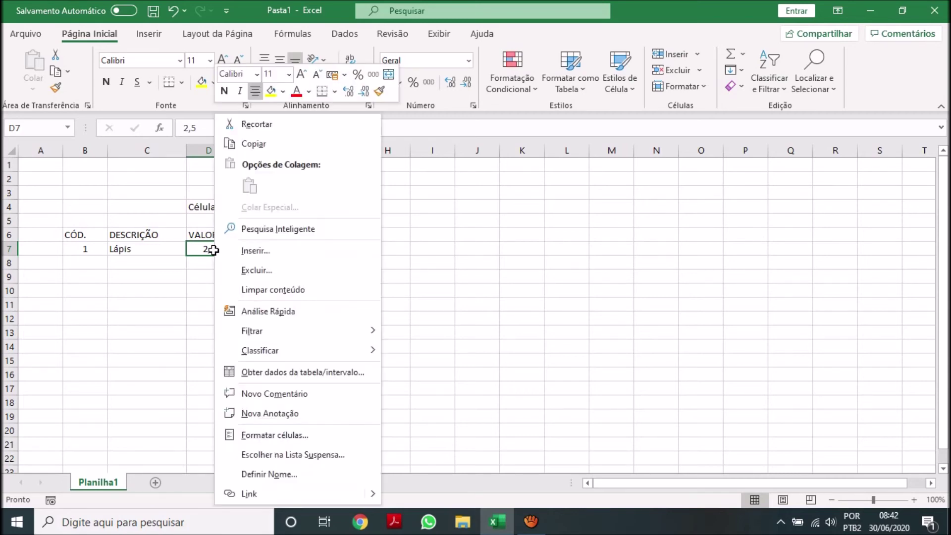
Format D7 as Moeda with 2 decimals and red negatives, showing R$ 2,50
left_click(277, 439)
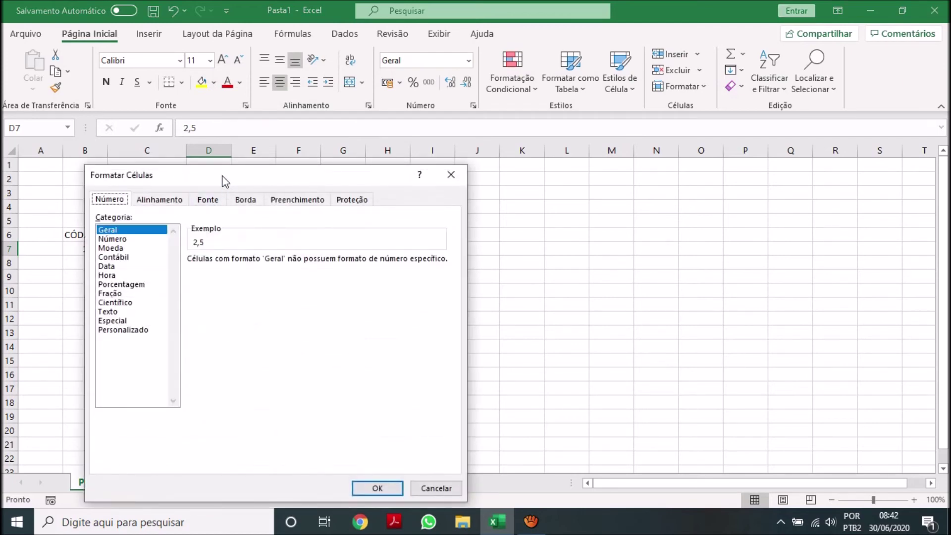
left_click_drag(222, 176, 428, 160)
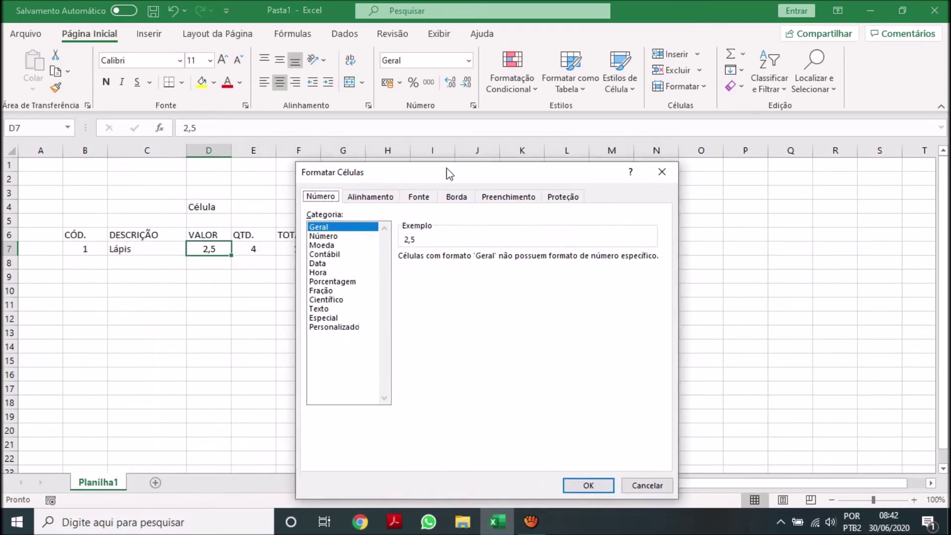
left_click_drag(427, 159, 456, 166)
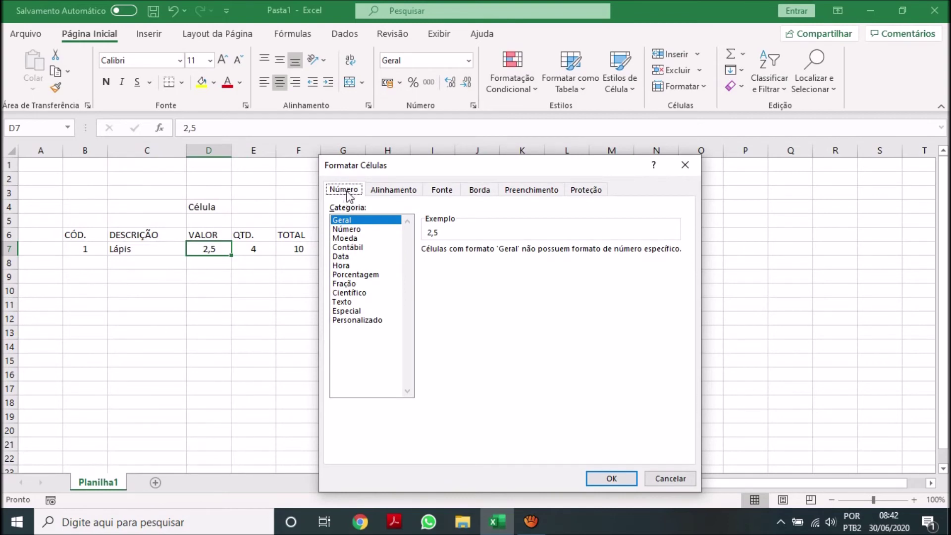
left_click(354, 238)
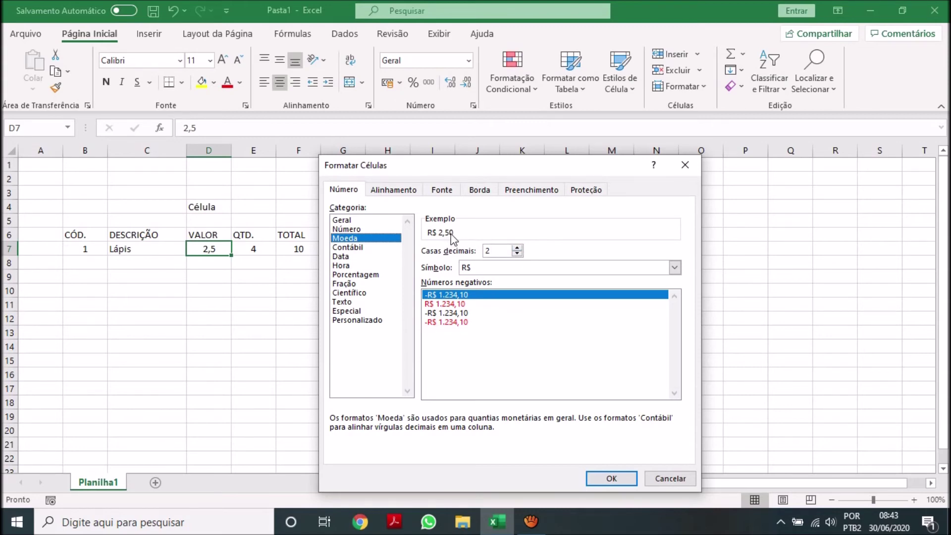
left_click(518, 248)
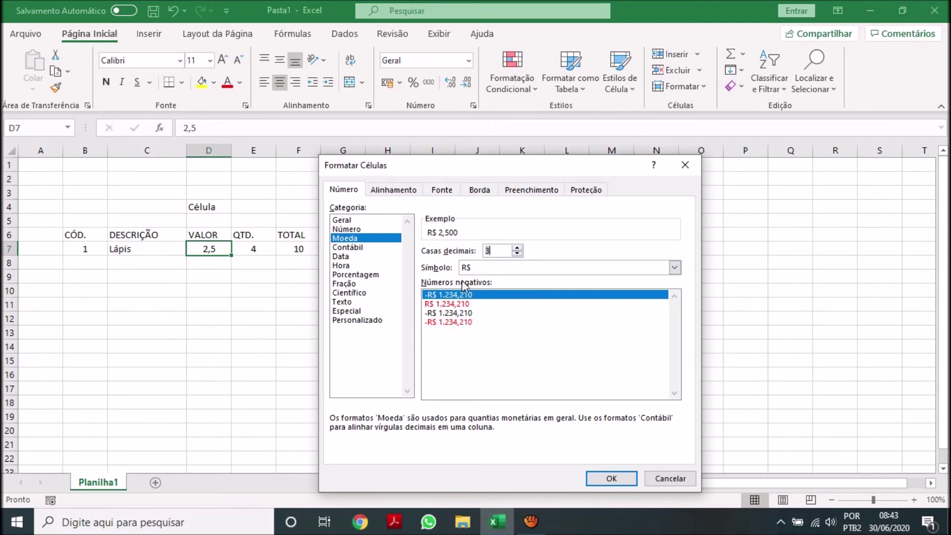
left_click(517, 253)
left_click(429, 304)
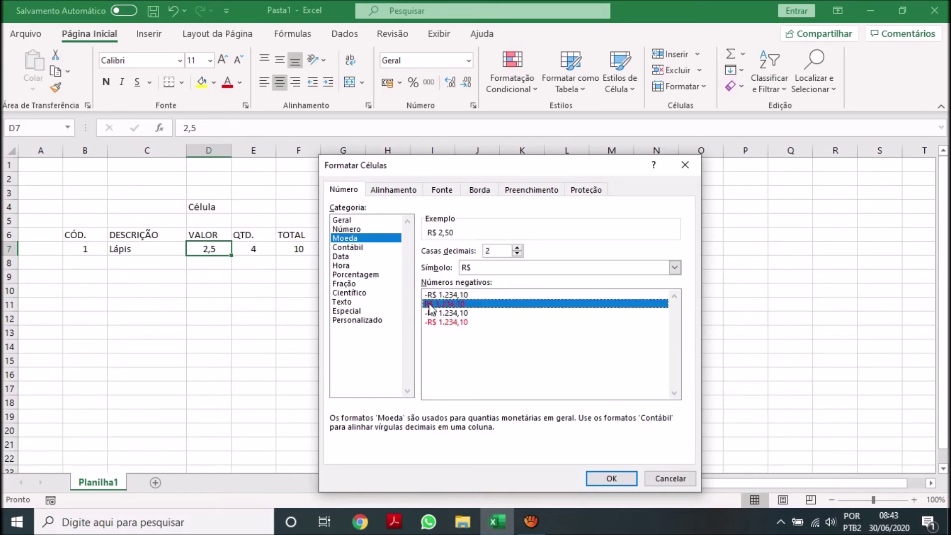
left_click(430, 314)
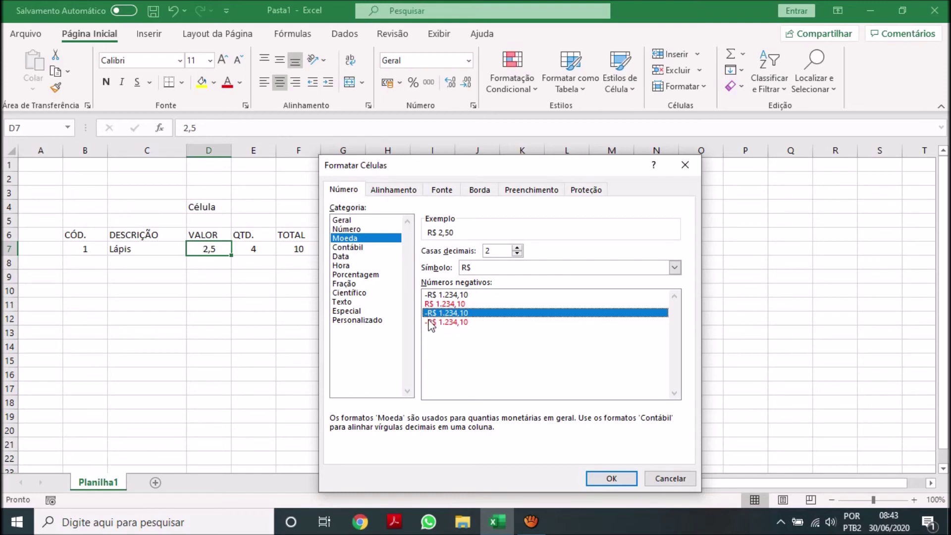
left_click(430, 323)
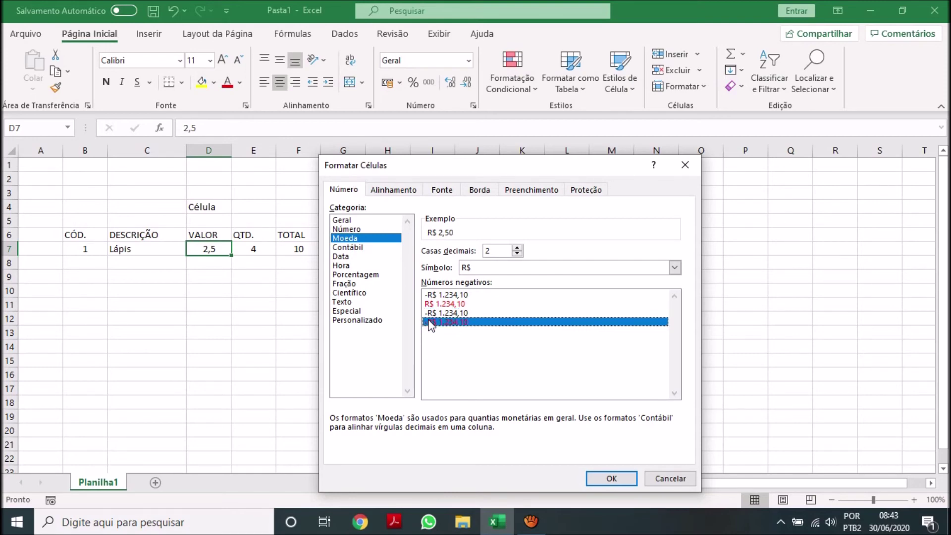
left_click(431, 304)
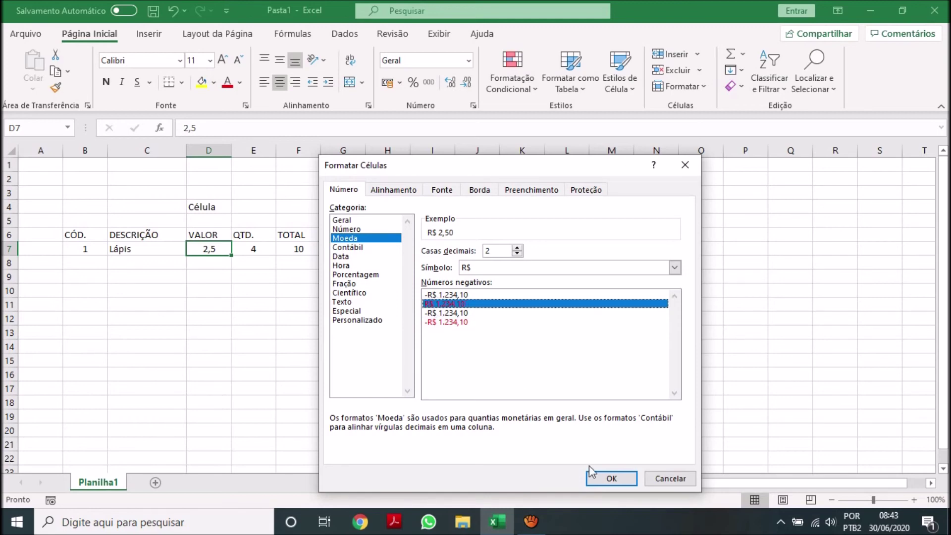
left_click(605, 479)
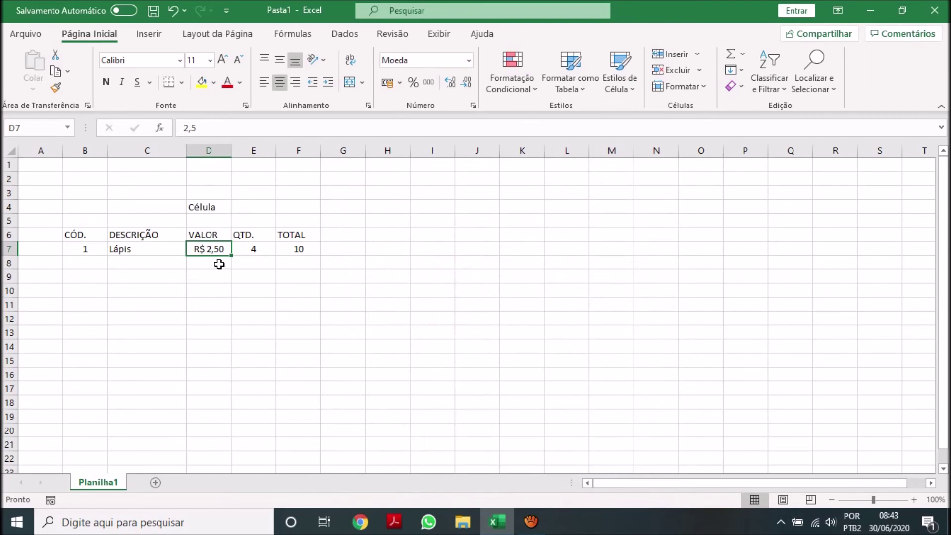
left_click(305, 250)
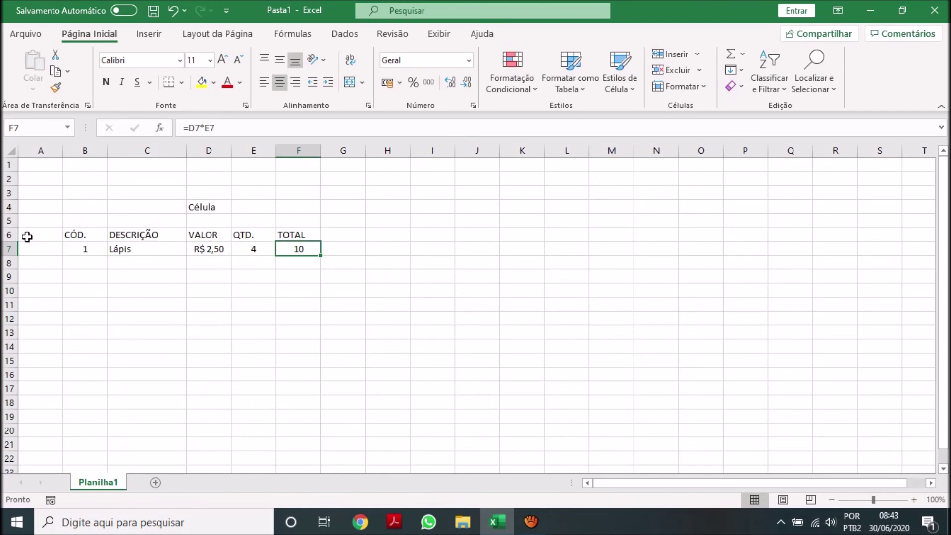
Apply the Moeda format to F7 through Formatar Células so it reads R$ 10,00
right_click(299, 249)
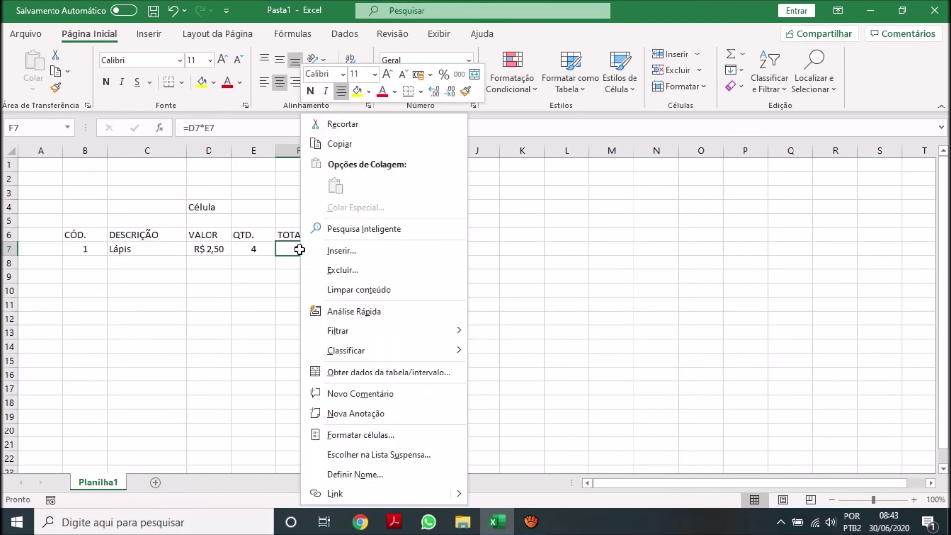
left_click(338, 433)
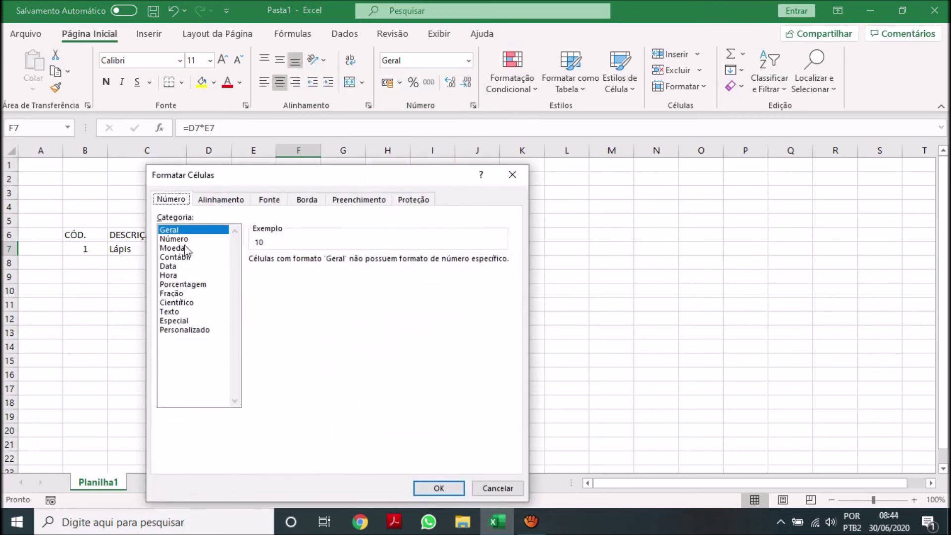
left_click(180, 250)
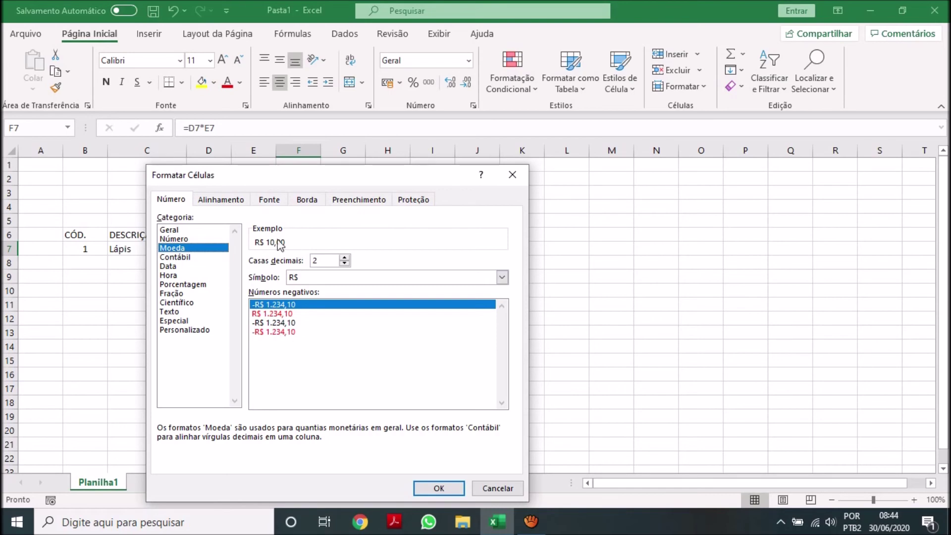
left_click(435, 490)
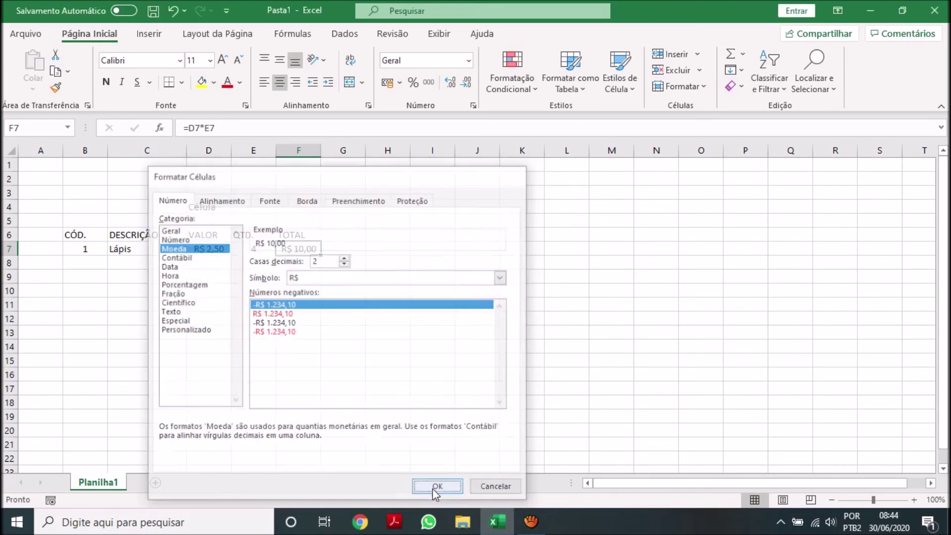
left_click(92, 275)
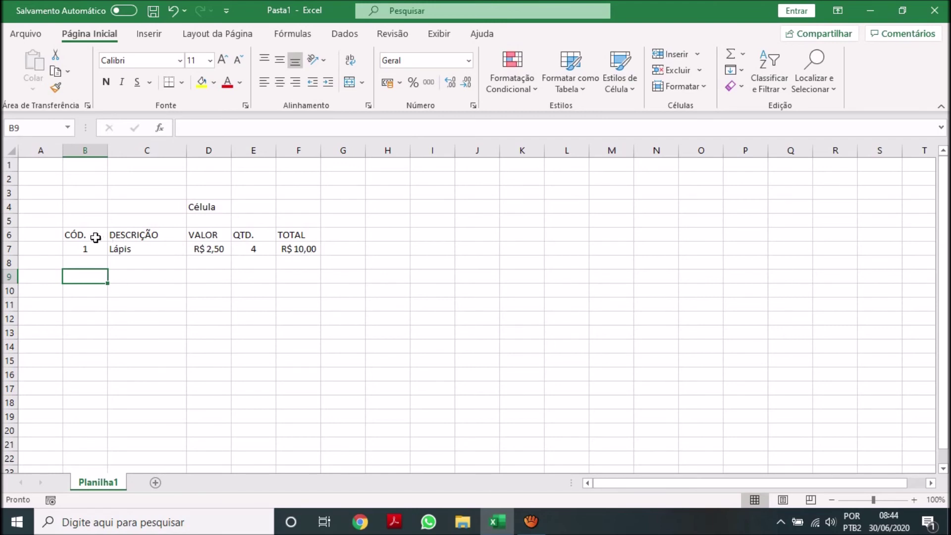
left_click_drag(94, 237, 298, 240)
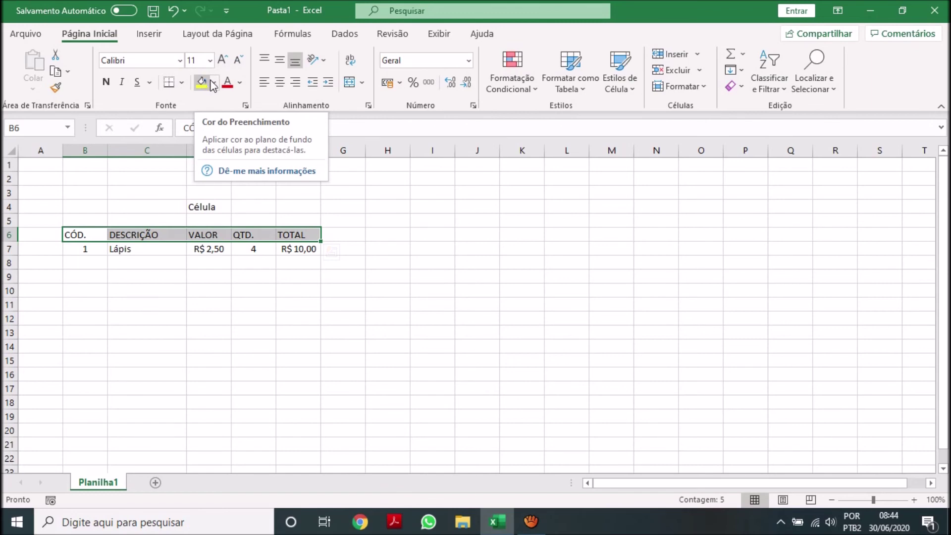
Apply a grey fill and white font colour to the B6:F6 header cells
left_click(216, 82)
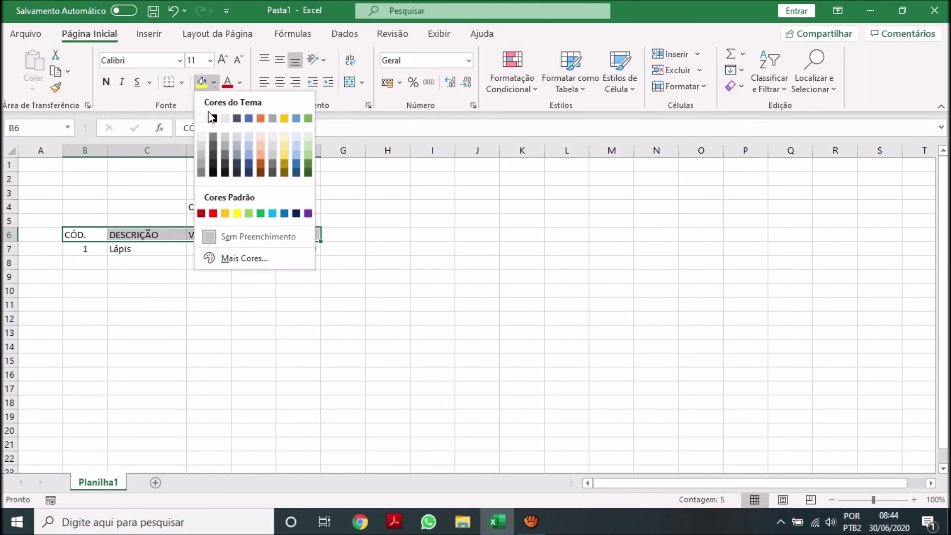
left_click(201, 164)
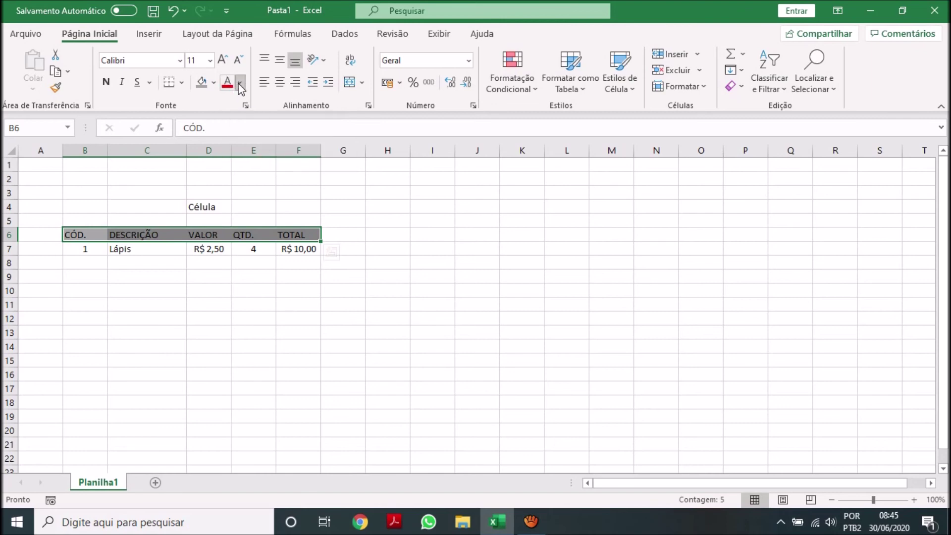
left_click(240, 83)
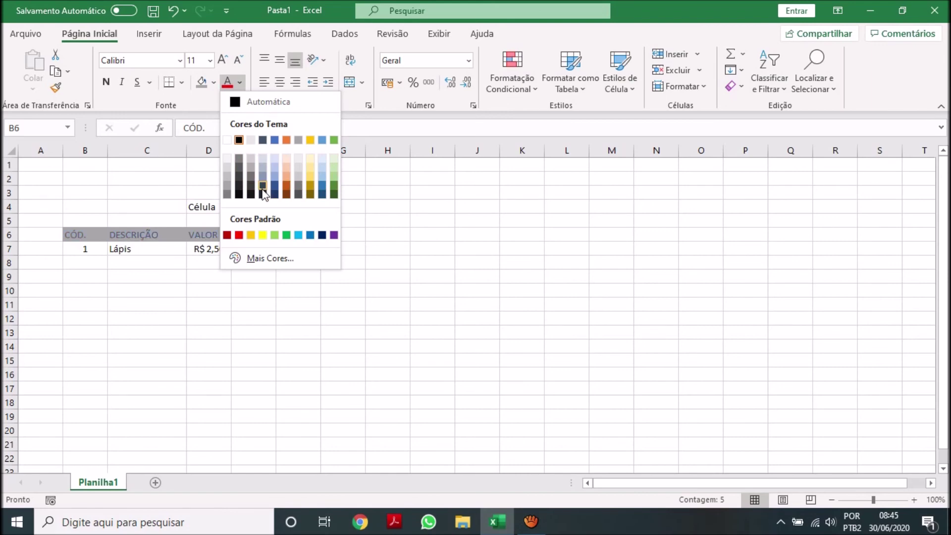
left_click(228, 140)
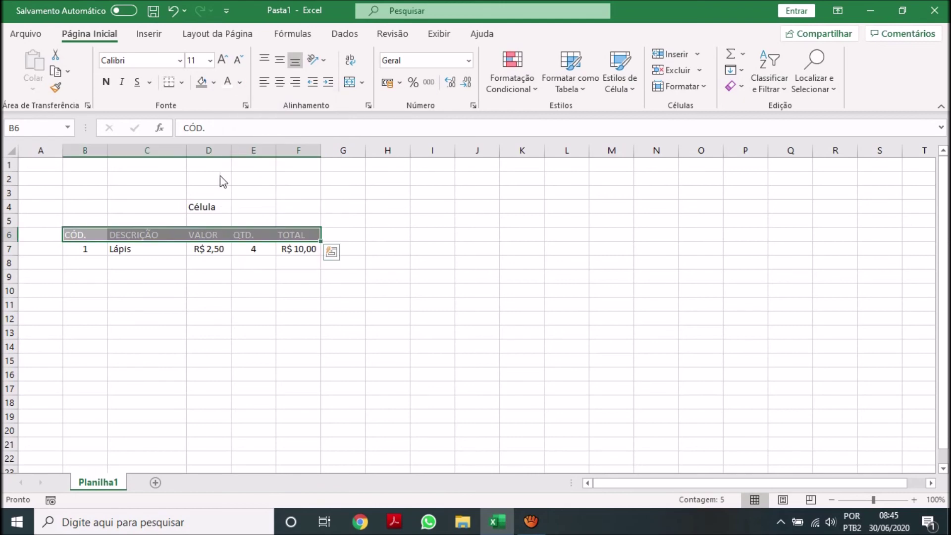
left_click(163, 258)
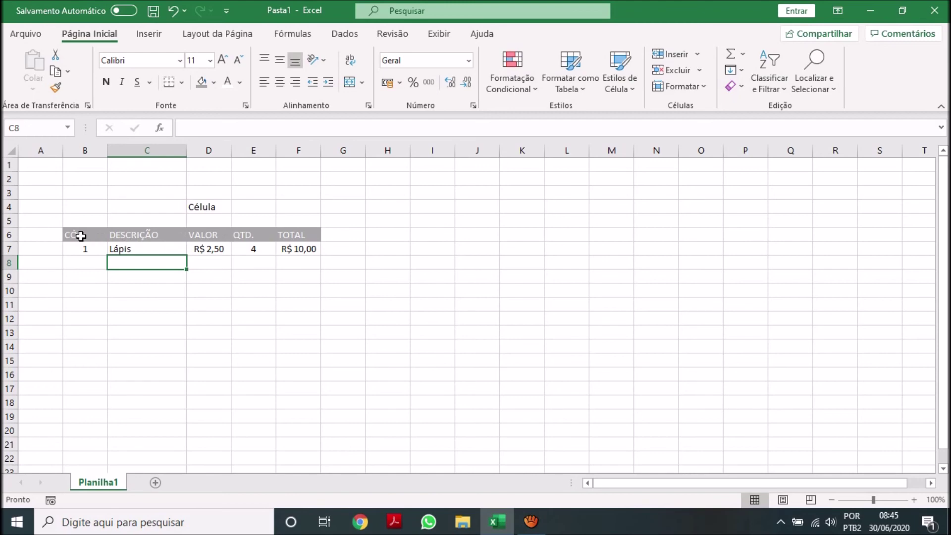
left_click(79, 248)
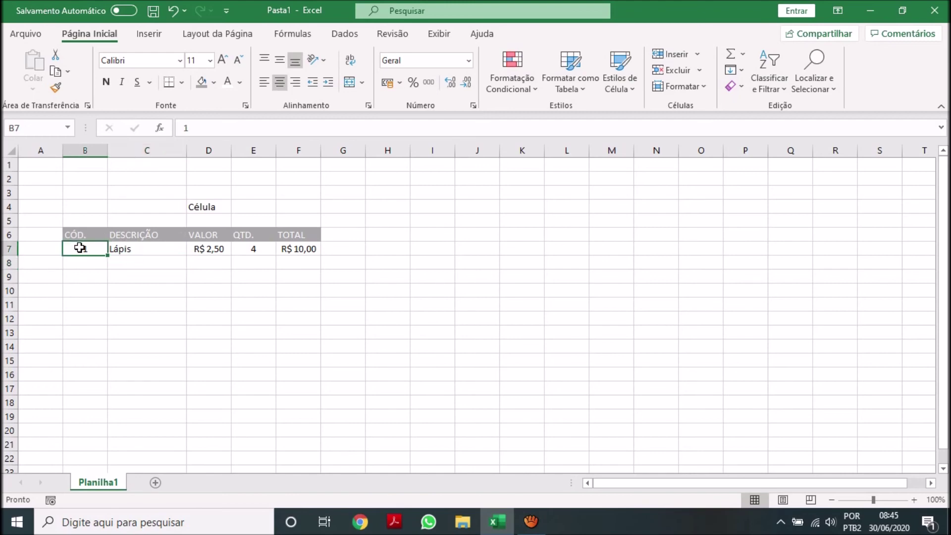
left_click(302, 249)
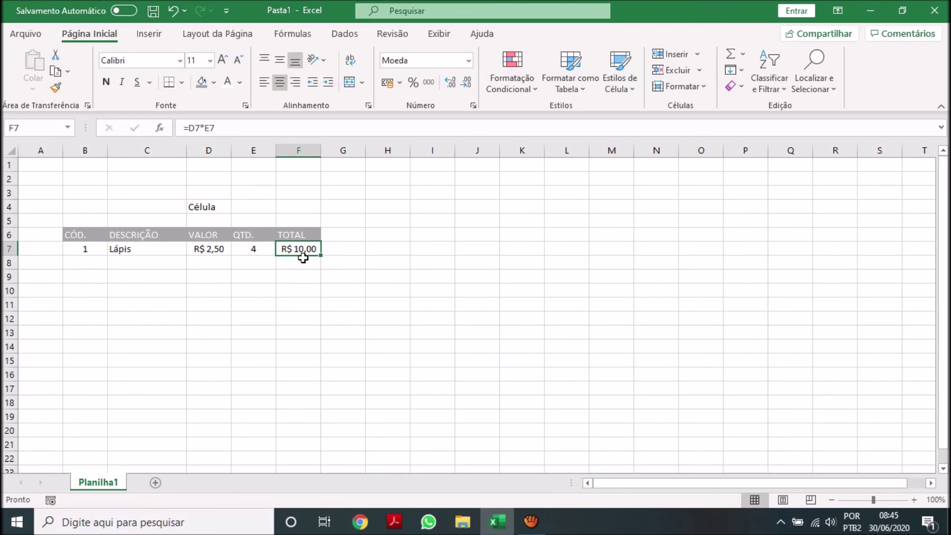
left_click(204, 128)
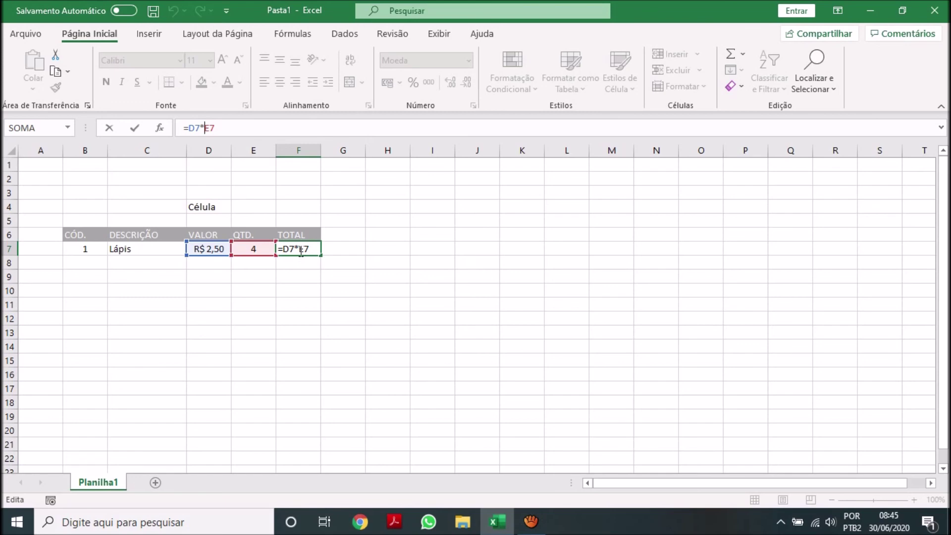
left_click(303, 294)
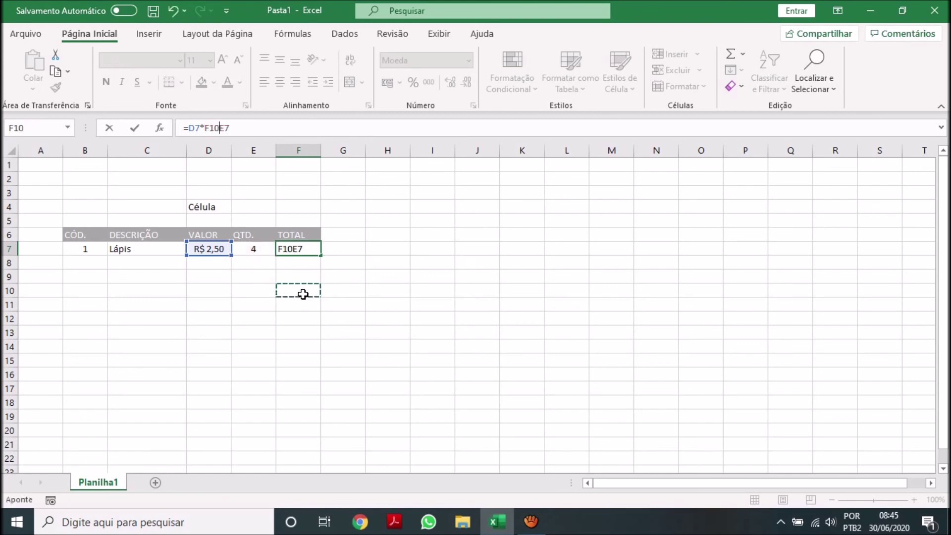
key("BackSpace")
key("BackSpace")
key("BackSpace")
key("ctrl+Return")
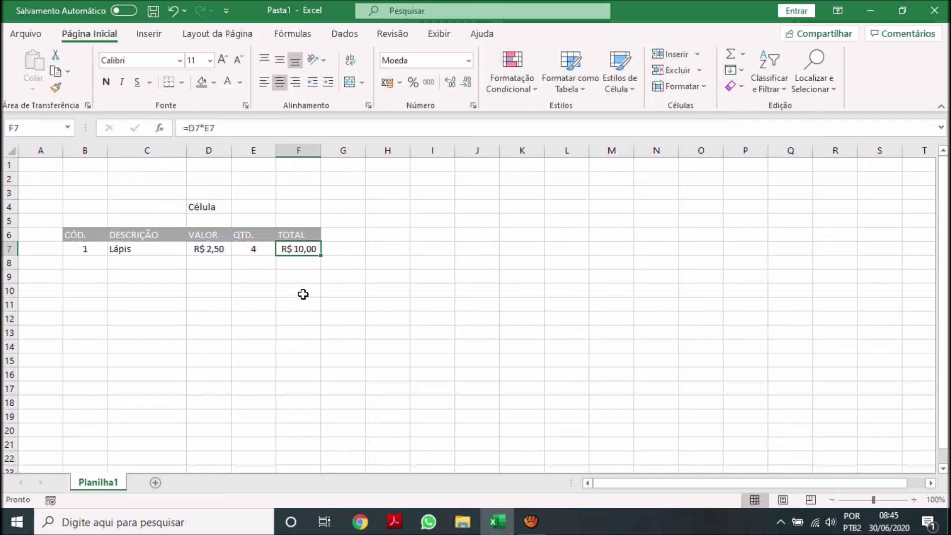
left_click(303, 295)
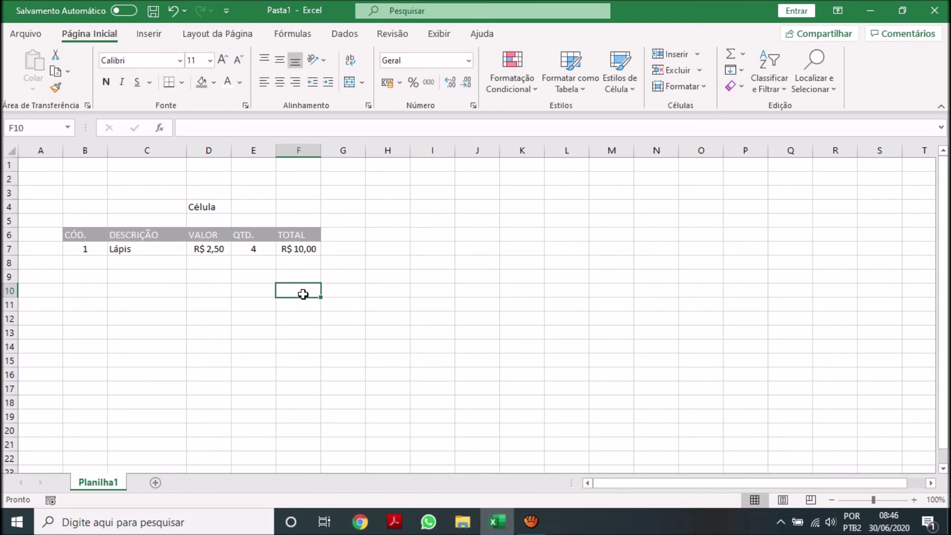
Enter d7*e7 as plain text in F10 and the formula =d7*e7 in F11, showing R$ 10,00
type("d7*")
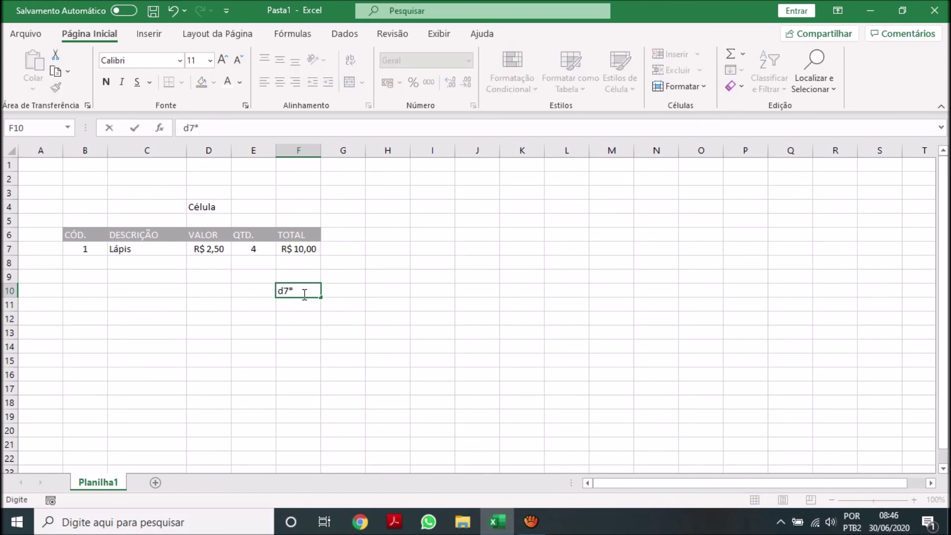
type("e7")
key("Return")
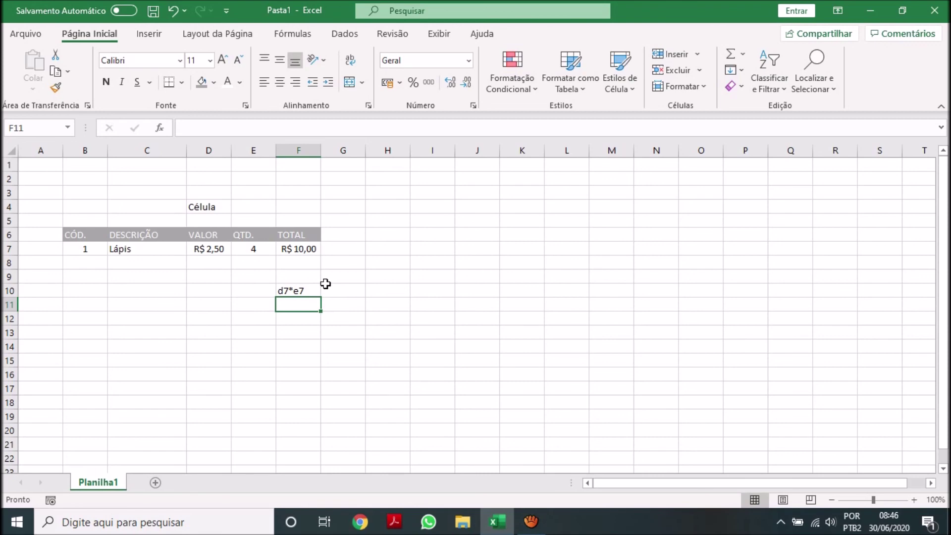
type("=d7")
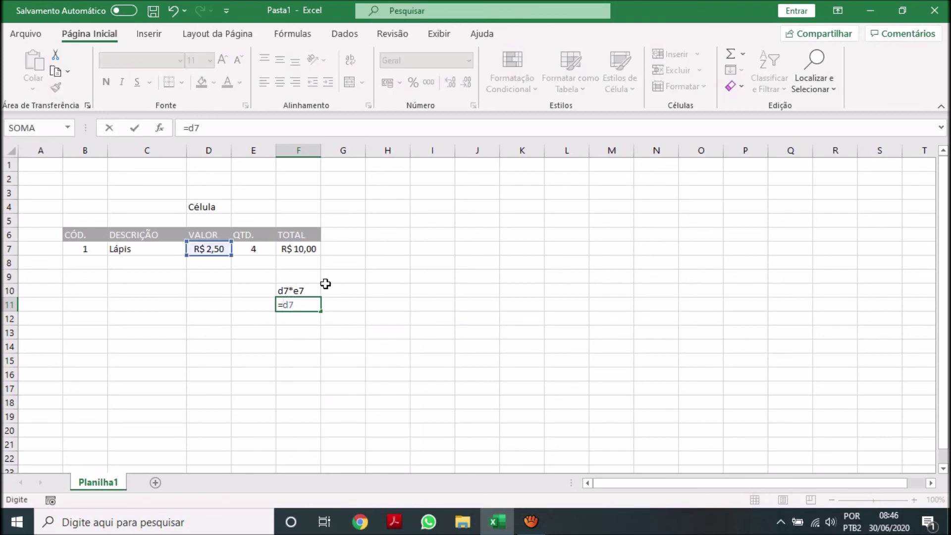
type("*")
type("e7")
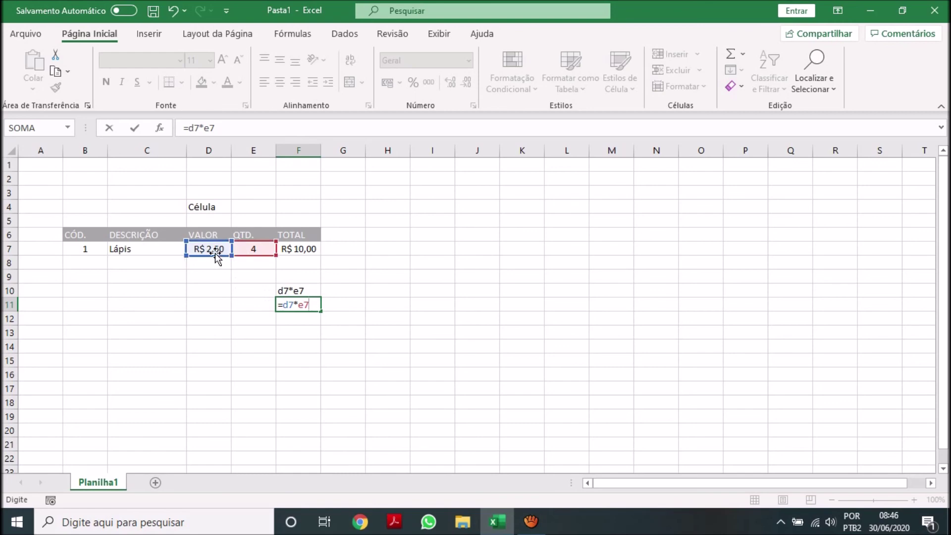
key("Return")
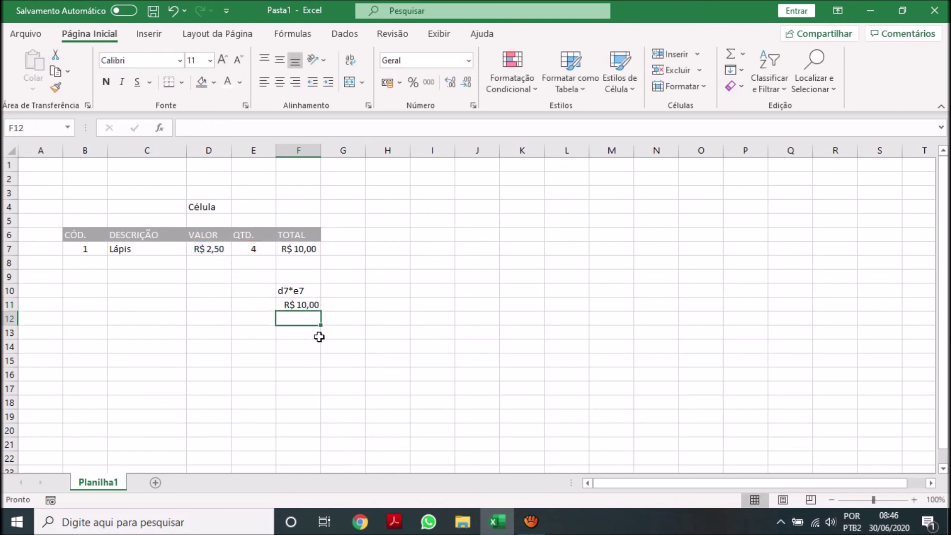
left_click(296, 290)
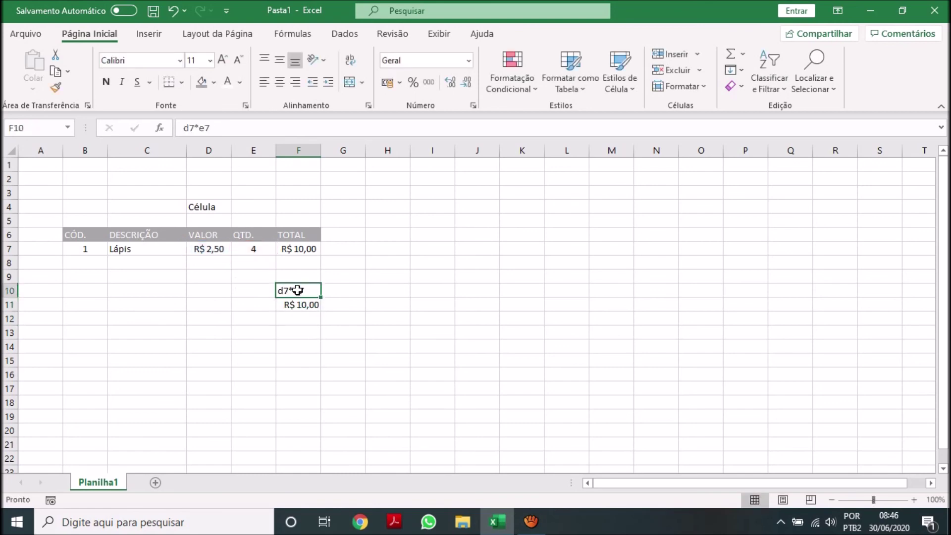
left_click(294, 308)
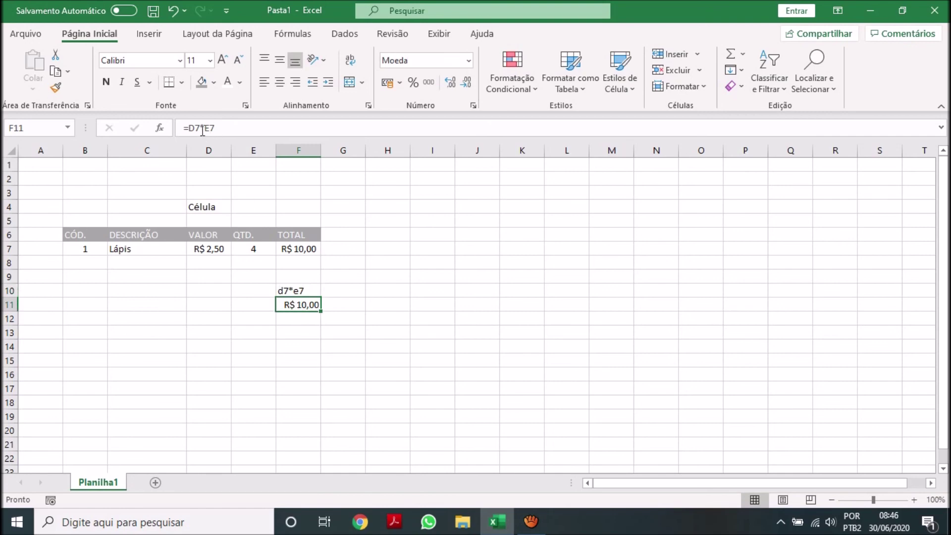
left_click(294, 291)
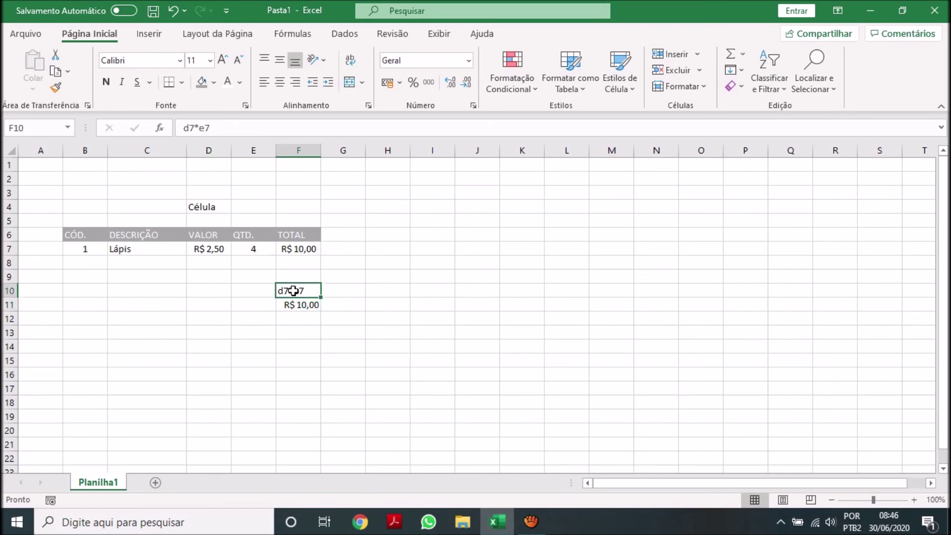